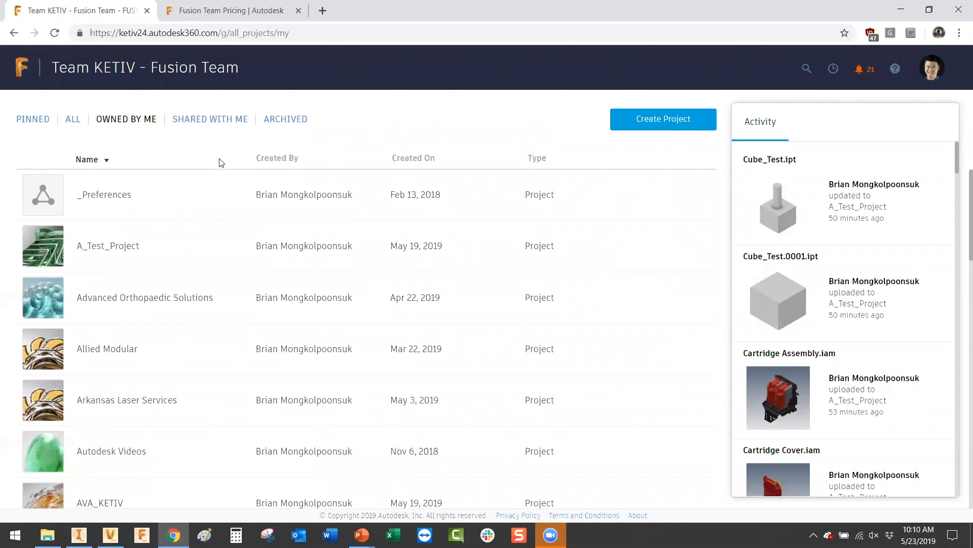
Step: Open A_Test_Project, start an invitation to view the Editor/Viewer roles, then cancel without sending
click(186, 248)
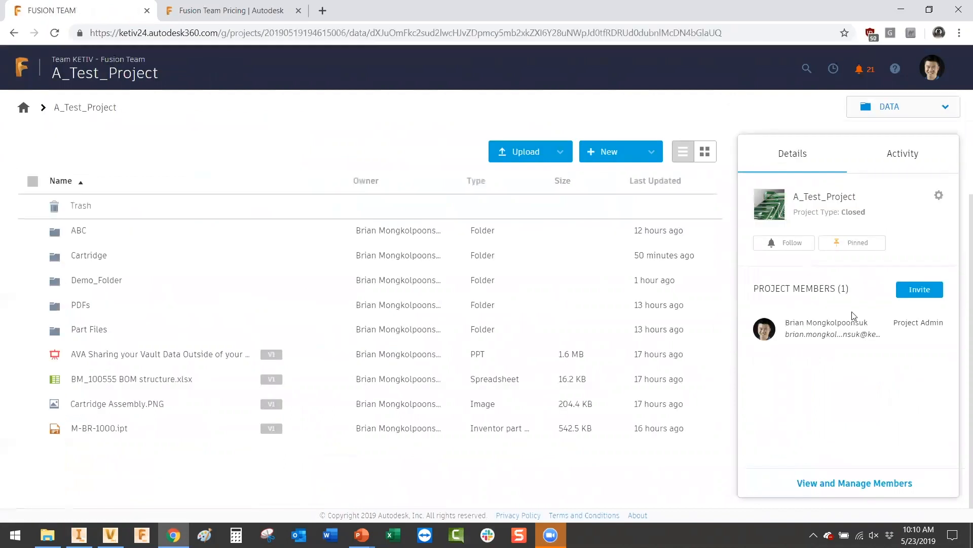
click(934, 293)
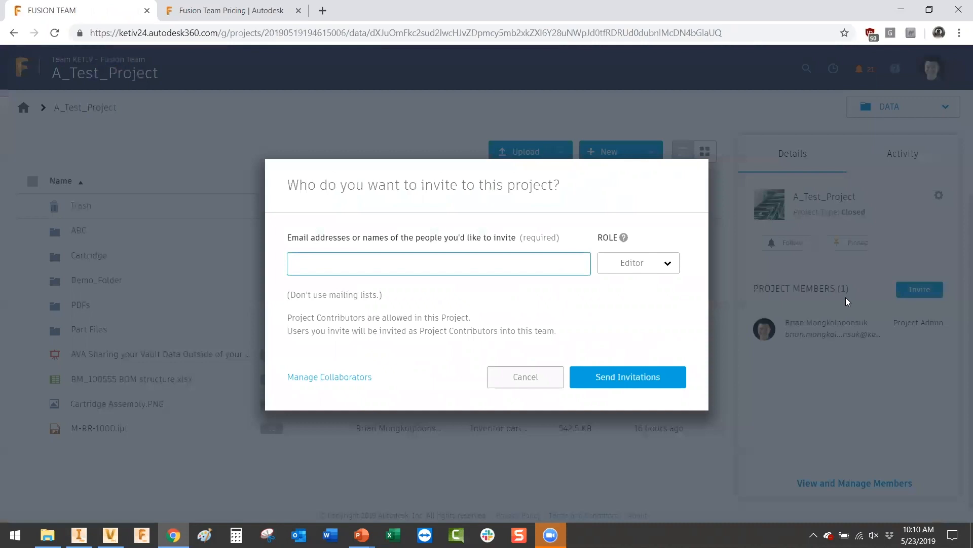
click(666, 270)
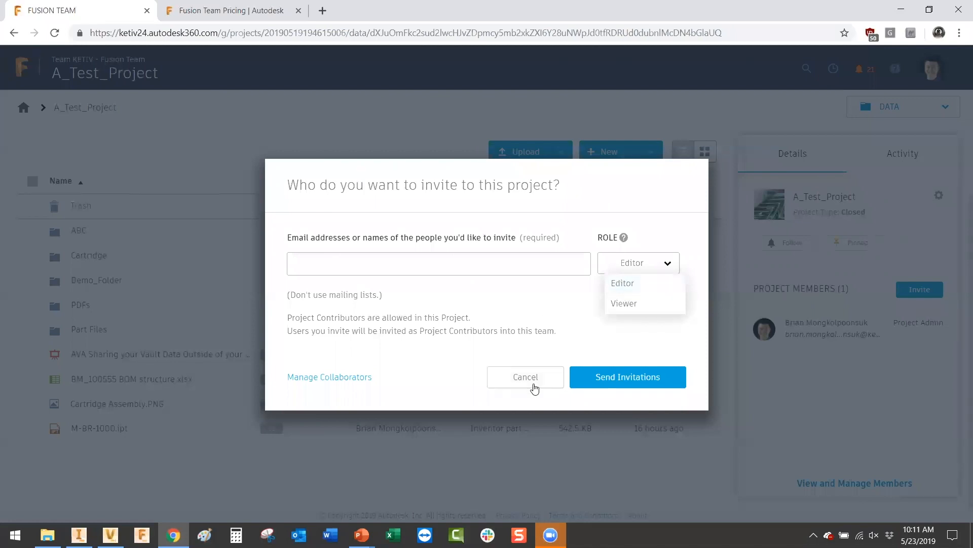
click(534, 388)
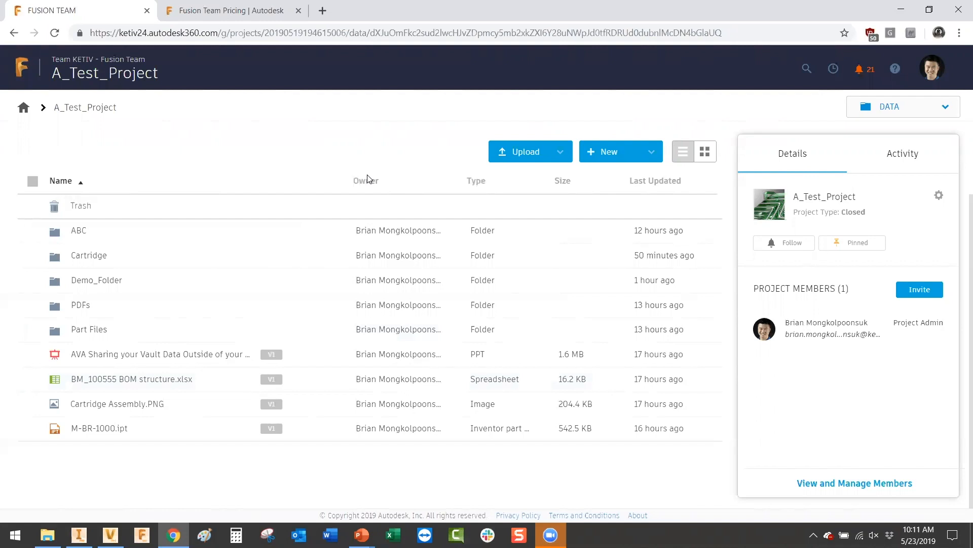
Step: Open M-BR-1000.ipt in the 3D viewer and orbit the brake disc to top and tilted views
click(178, 436)
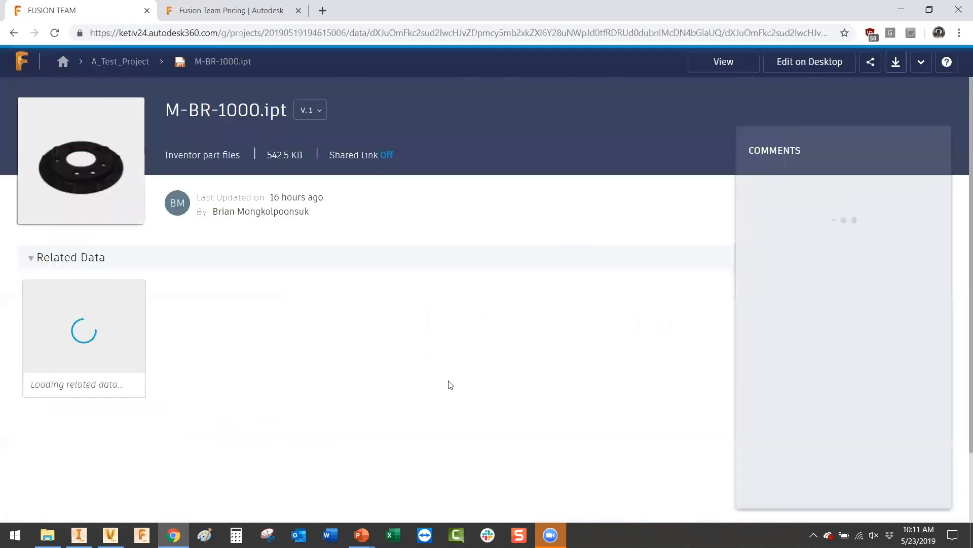
click(124, 177)
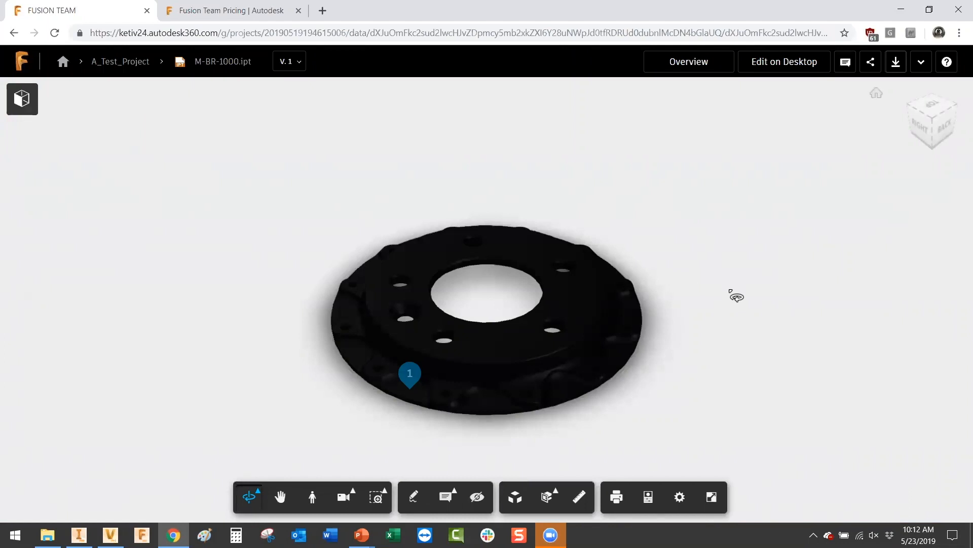
drag(736, 305, 779, 344)
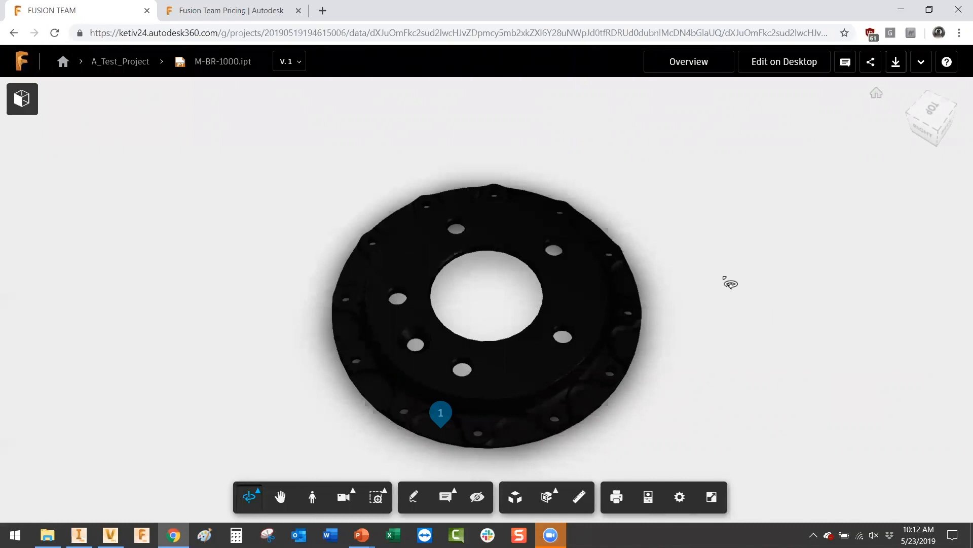
mouse_move(754, 348)
mouse_down()
mouse_move(594, 306)
mouse_move(495, 258)
mouse_move(742, 340)
mouse_up()
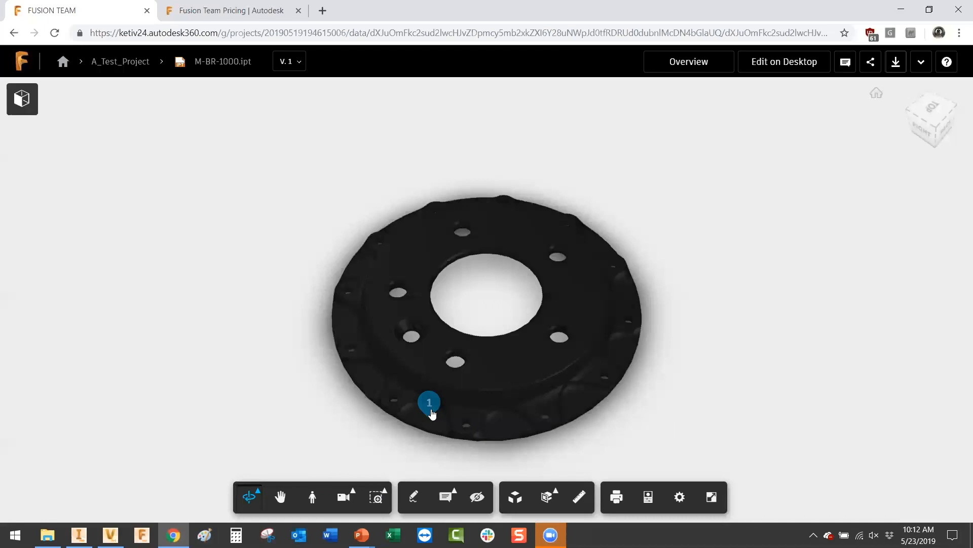
Step: Review comment pin 1 with its hole markup and the version's comments list
click(430, 404)
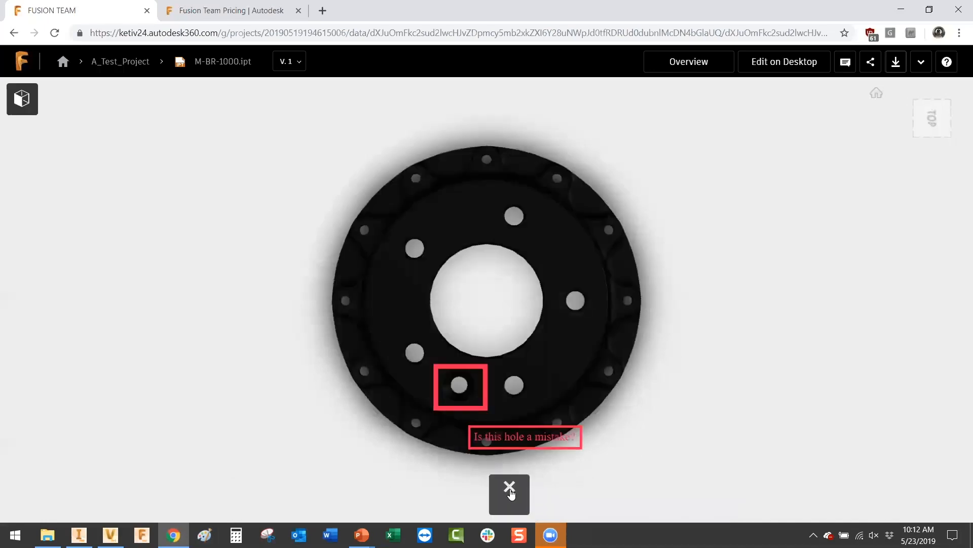
click(510, 491)
click(845, 61)
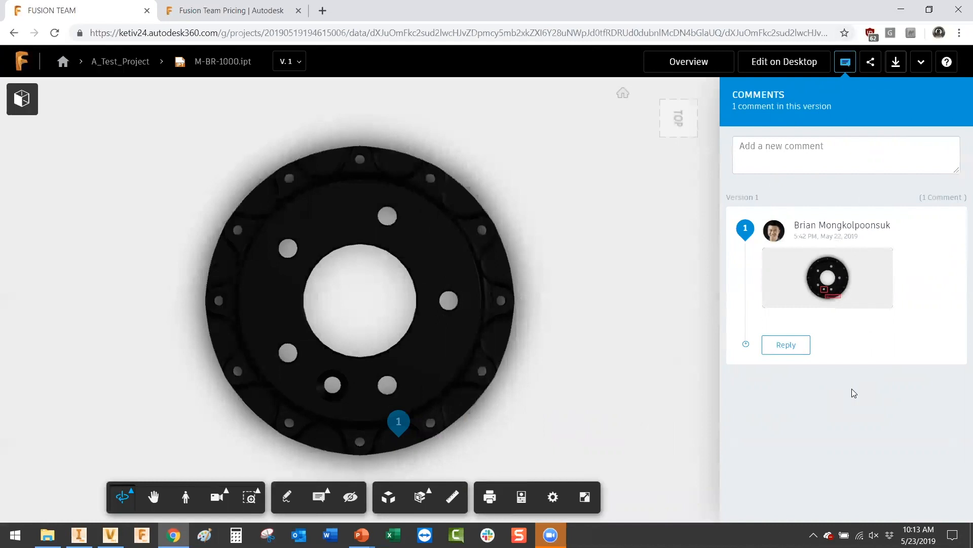
click(846, 61)
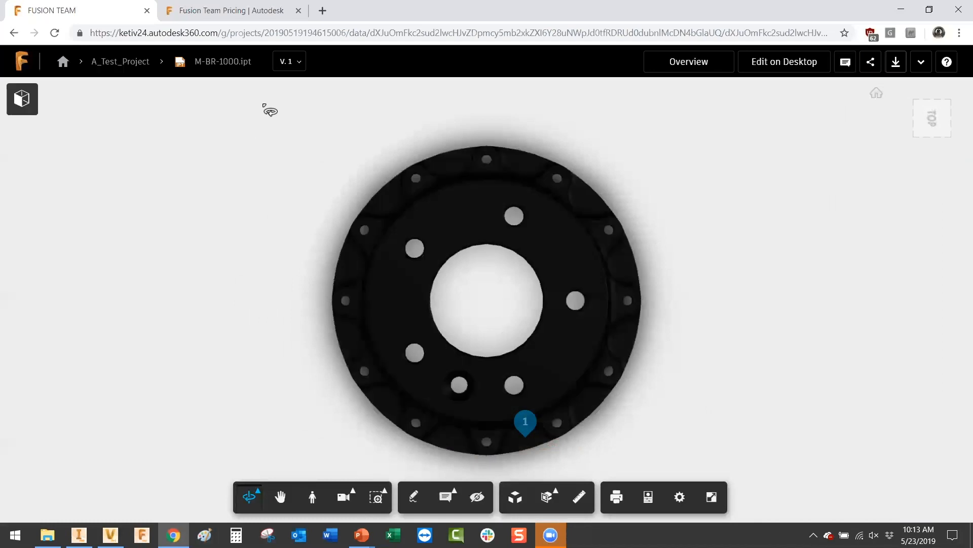
Step: Check the part's version history, showing only V.1, and return to the A_Test_Project file list
click(288, 65)
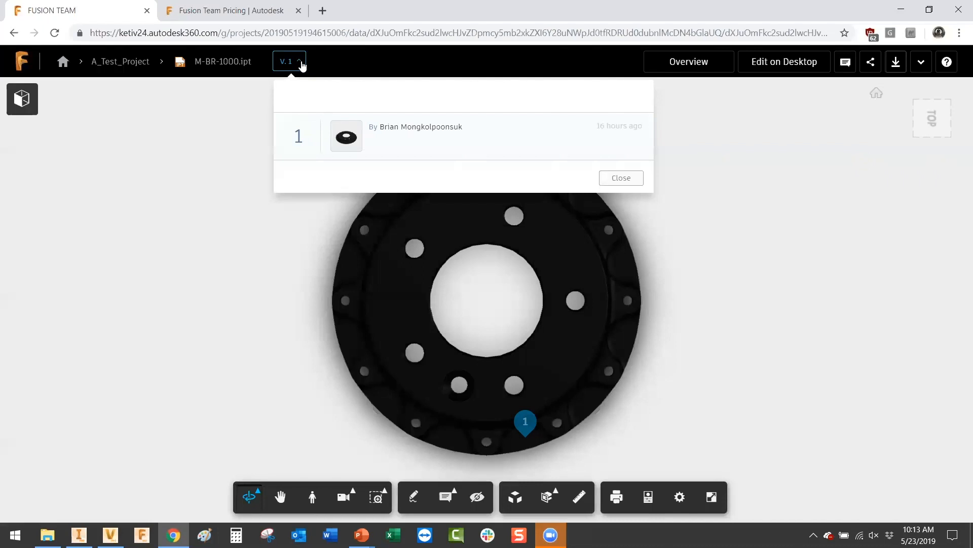
click(298, 61)
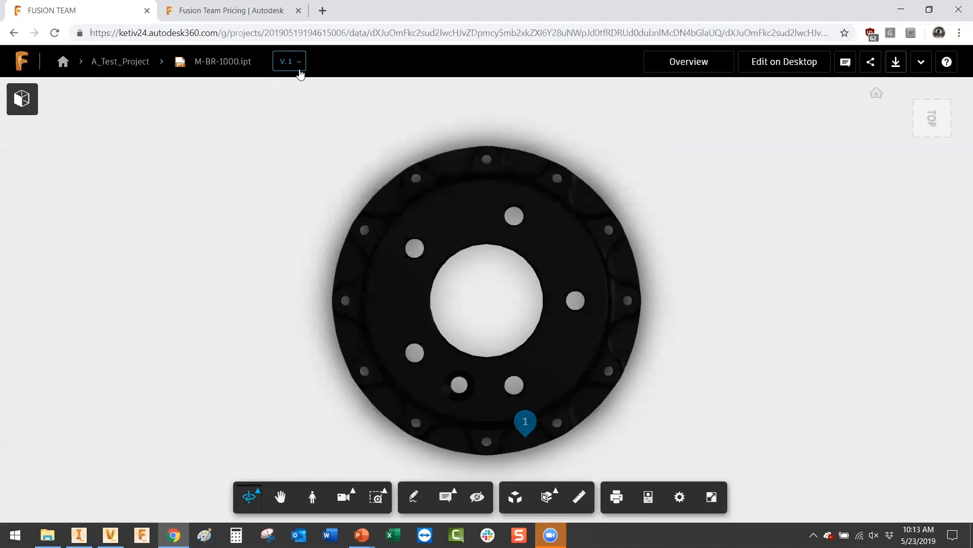
click(131, 64)
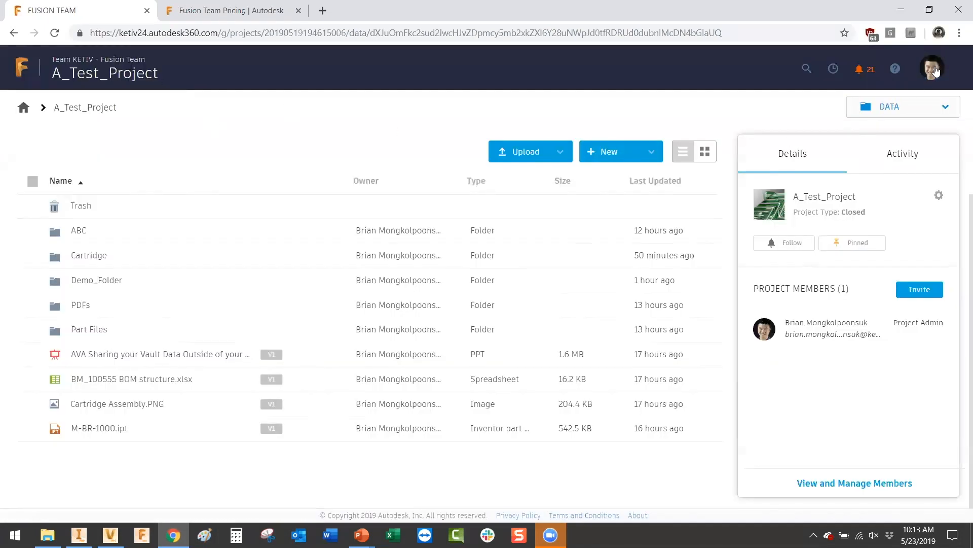
Step: Open the team Admin settings from the account menu
click(934, 69)
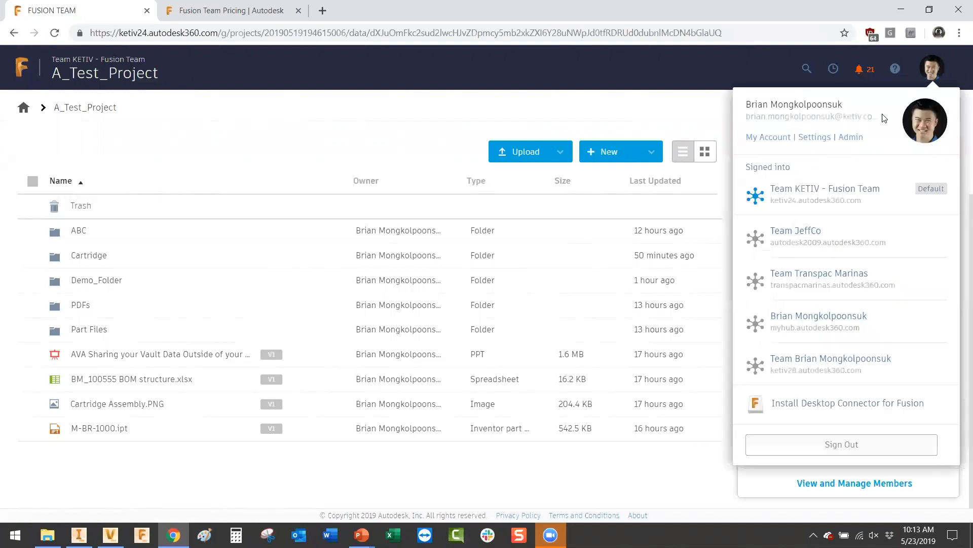
click(851, 137)
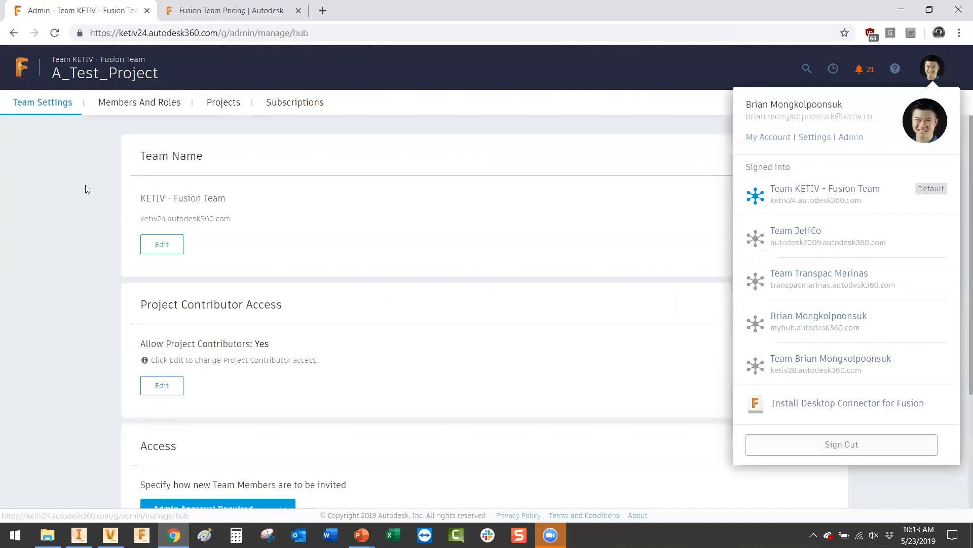
click(87, 189)
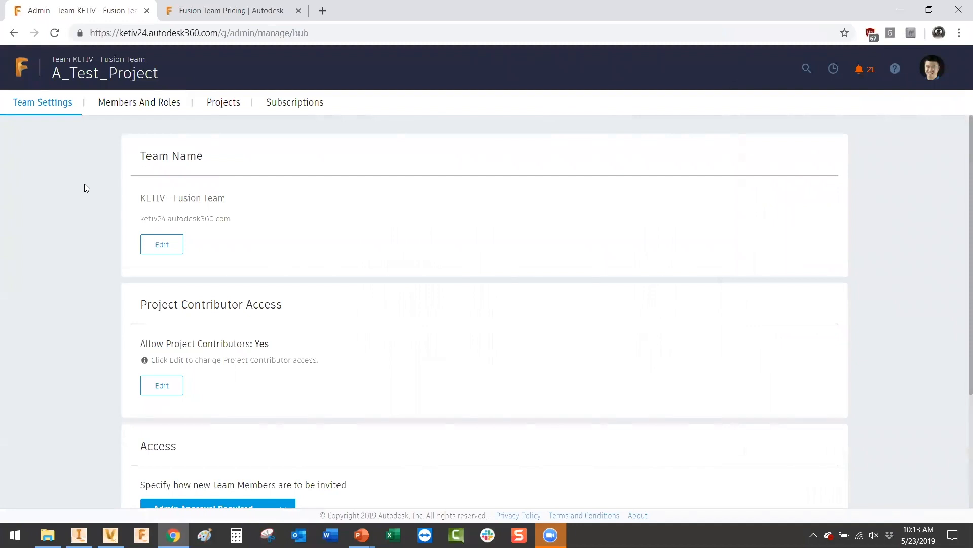
Step: Review the first member's role choices under Members And Roles, then go back to the team project list
click(133, 105)
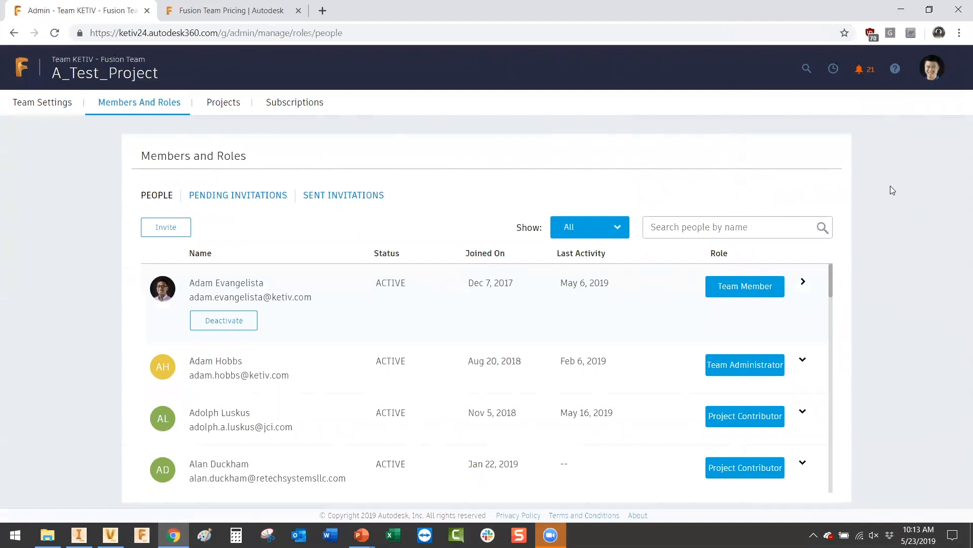
click(767, 289)
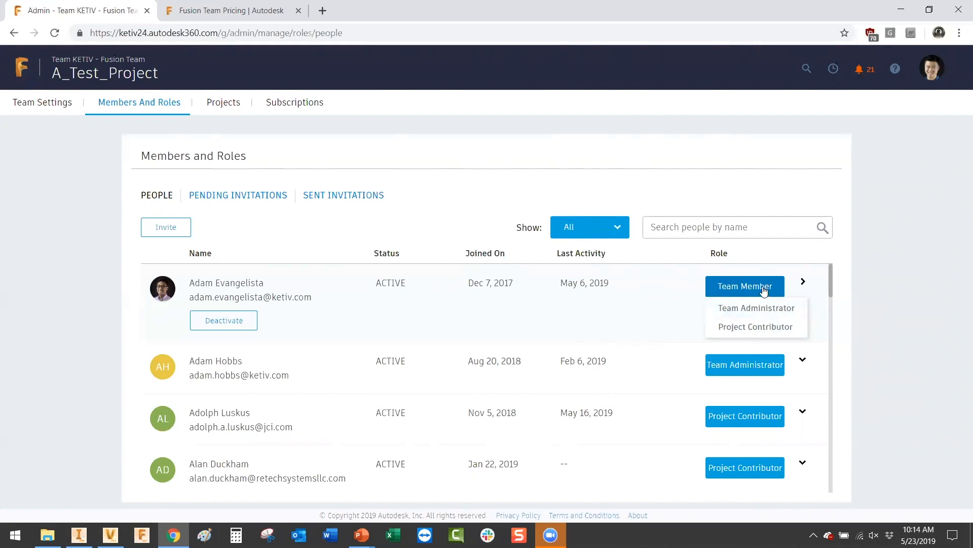
click(873, 192)
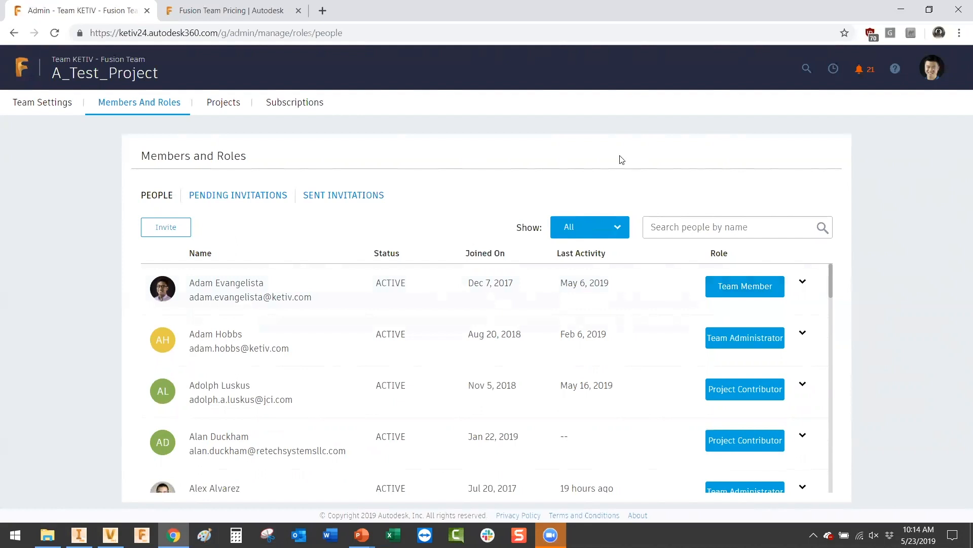
click(21, 75)
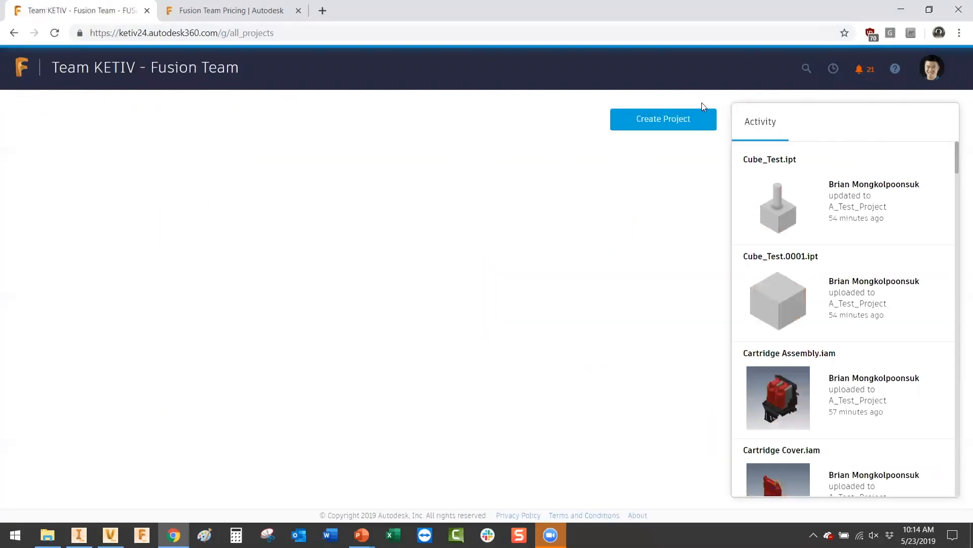
click(932, 75)
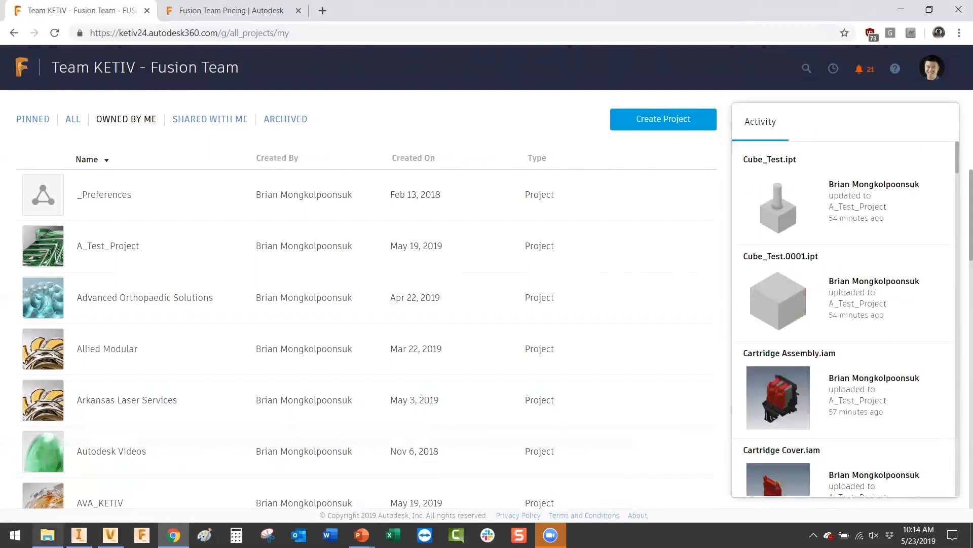
Step: In File Explorer, open the synced A_Test_Project folder under Fusion 360 > KETIV - Fusion Team, then return to Vault
click(48, 535)
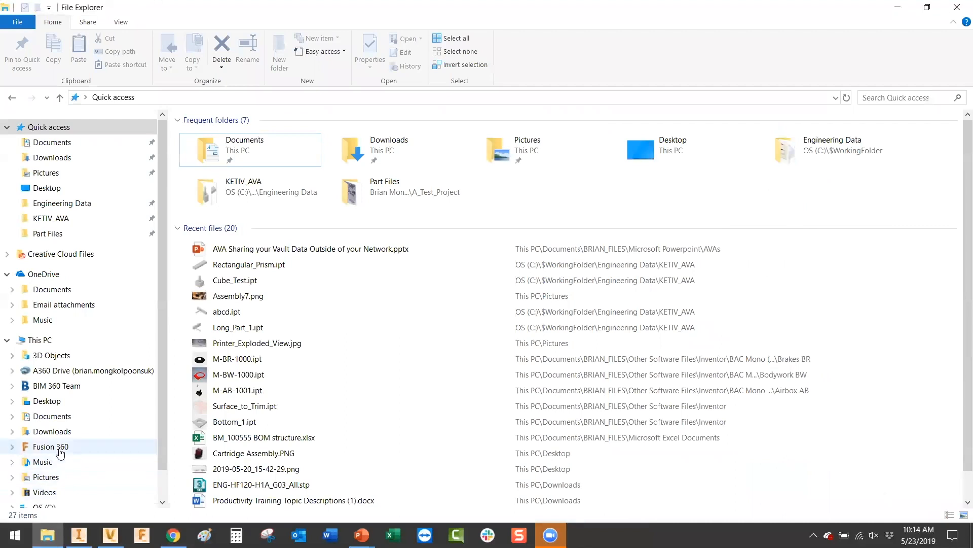
scroll(61, 408, down, 1)
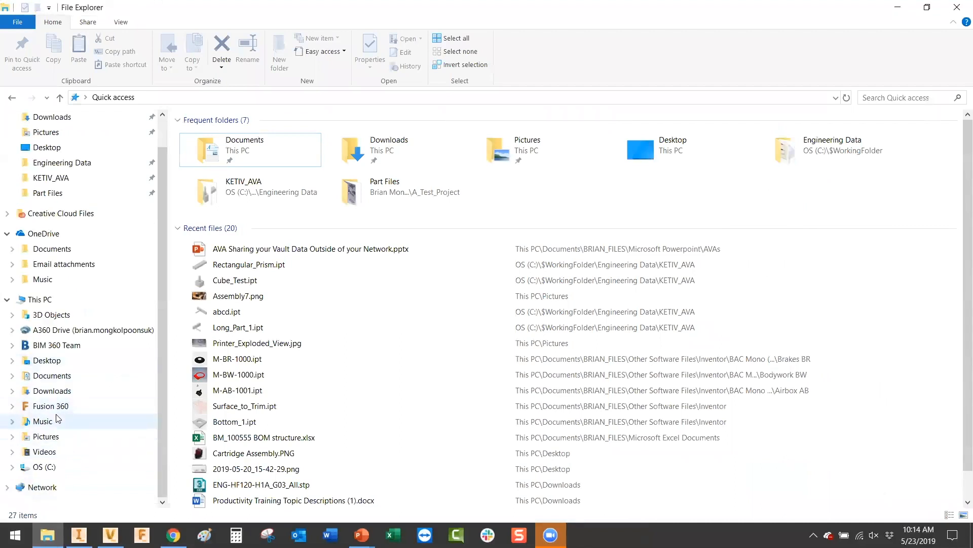
click(49, 410)
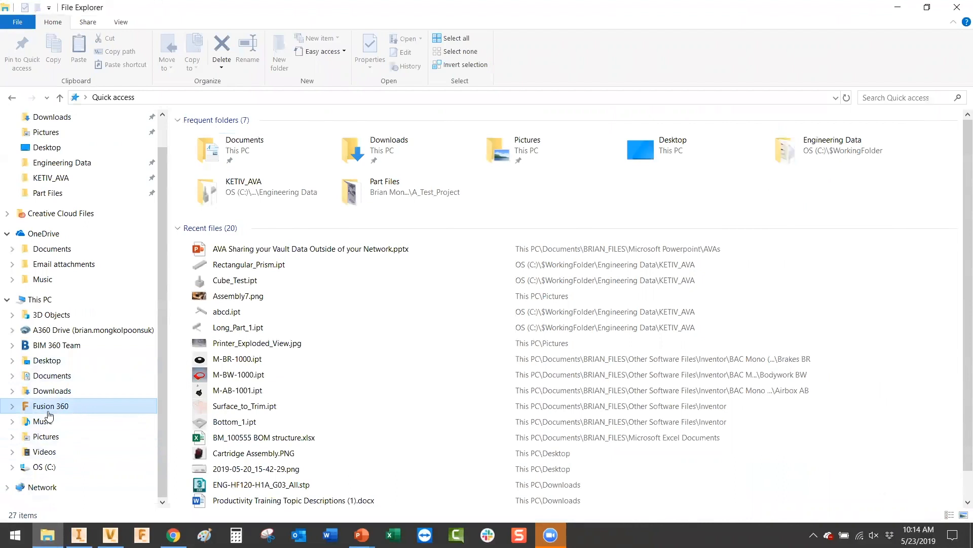
click(12, 405)
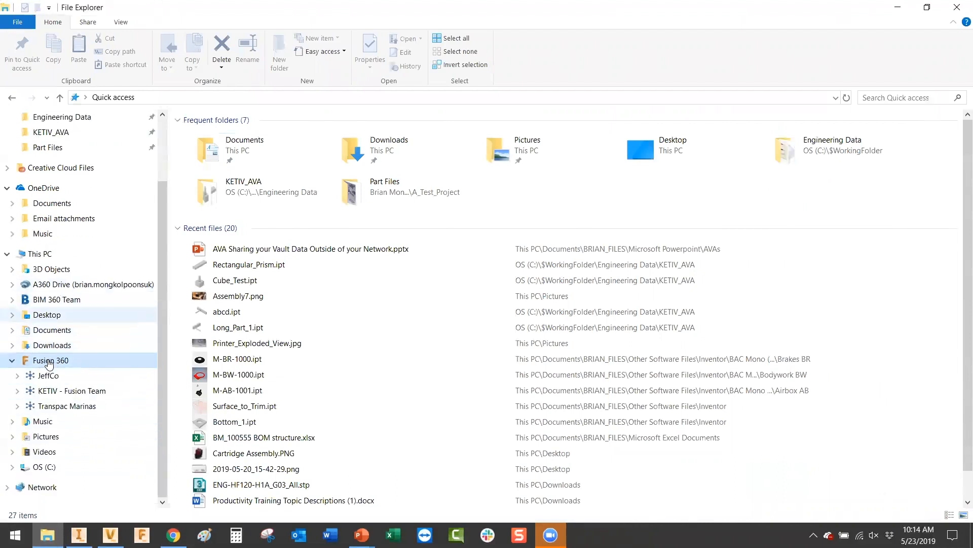
click(47, 393)
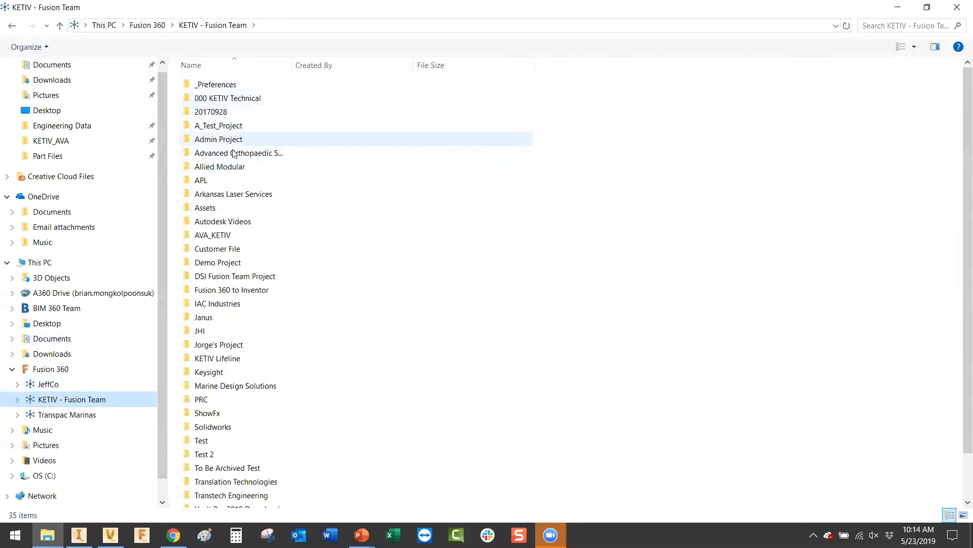
double_click(229, 127)
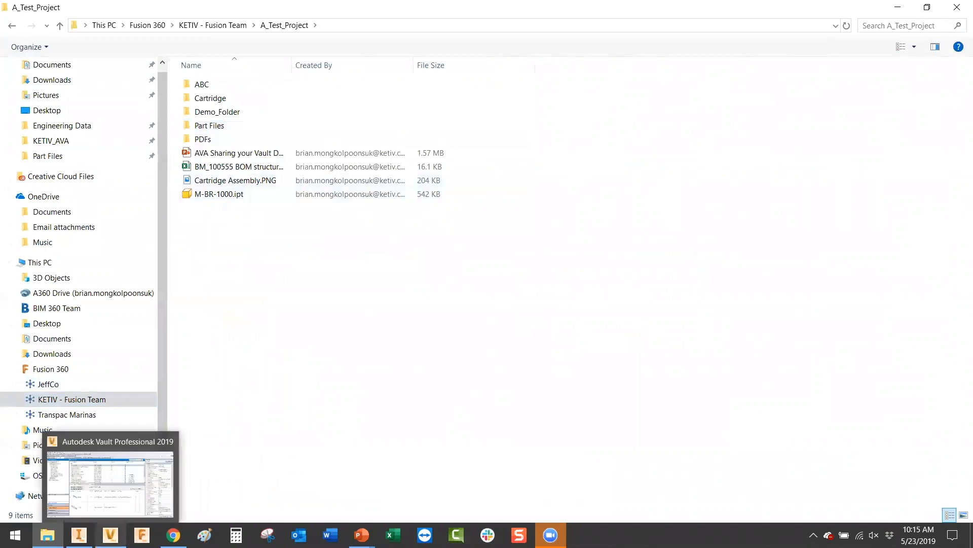
click(110, 535)
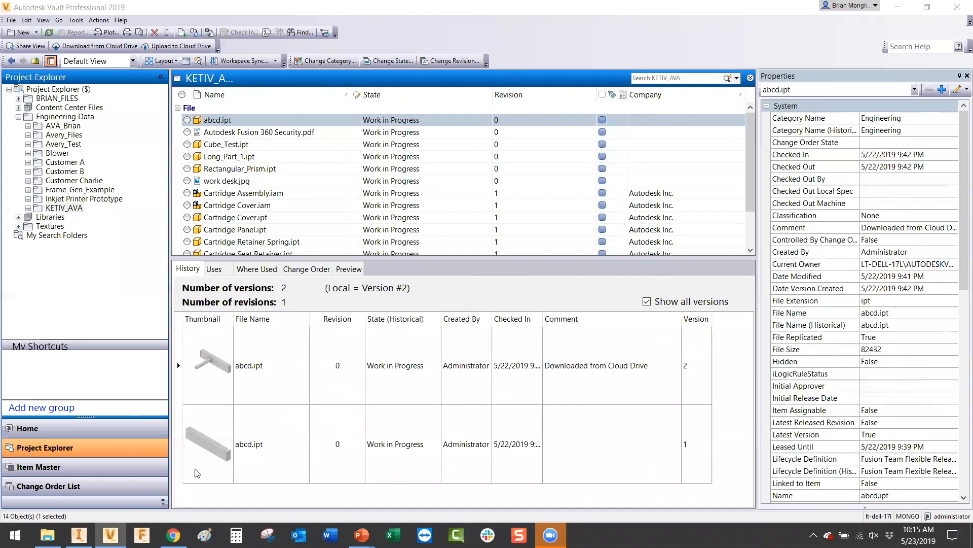
Step: Bring up the already-running Job Processor 2019 from the system tray and minimize it
click(24, 529)
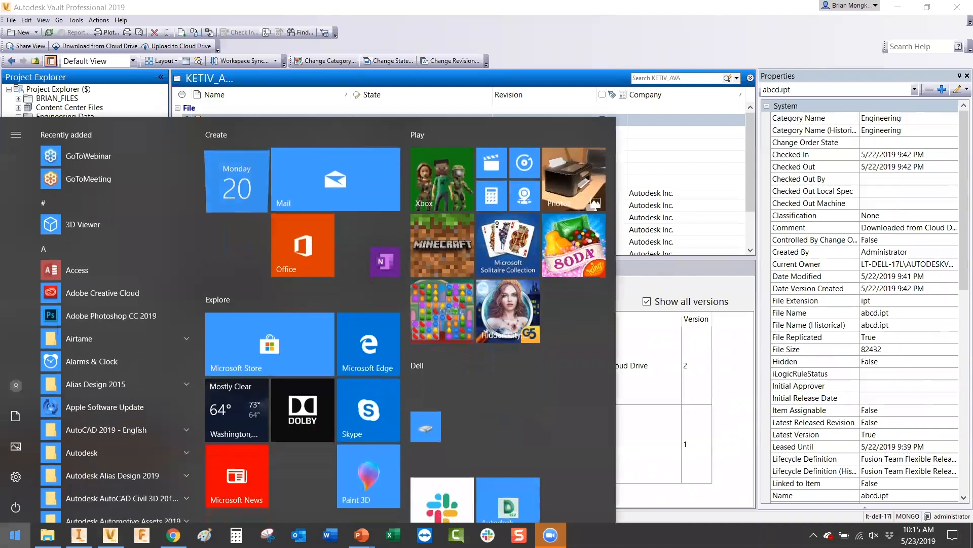
text(job)
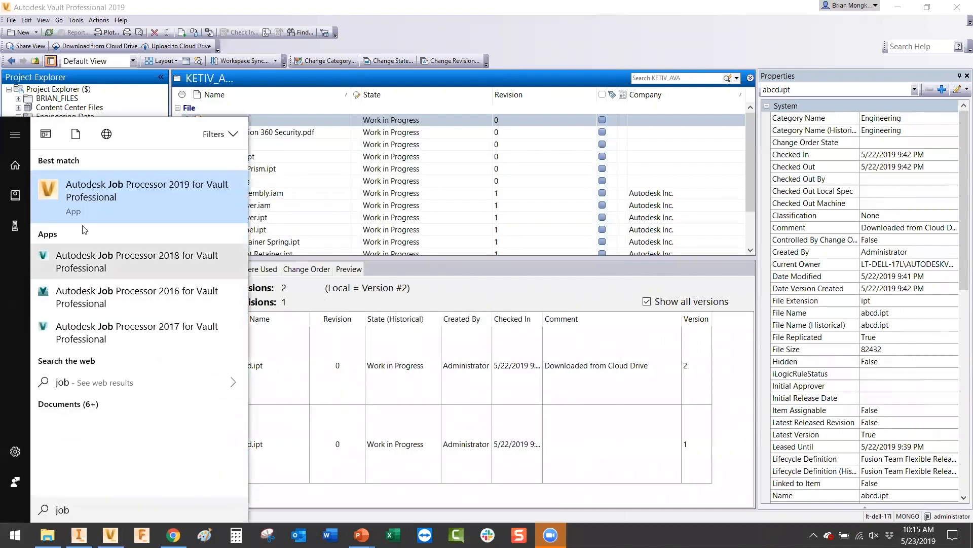
click(106, 205)
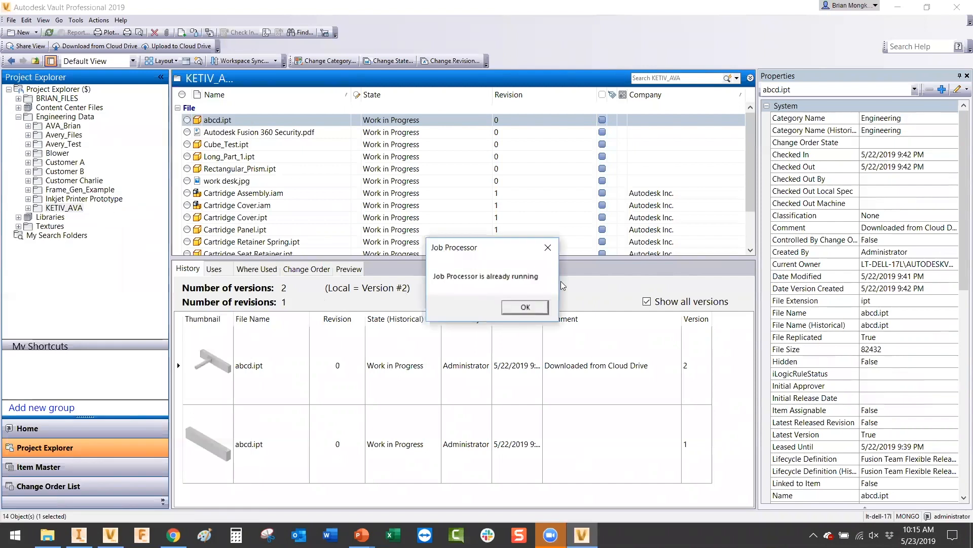
click(522, 308)
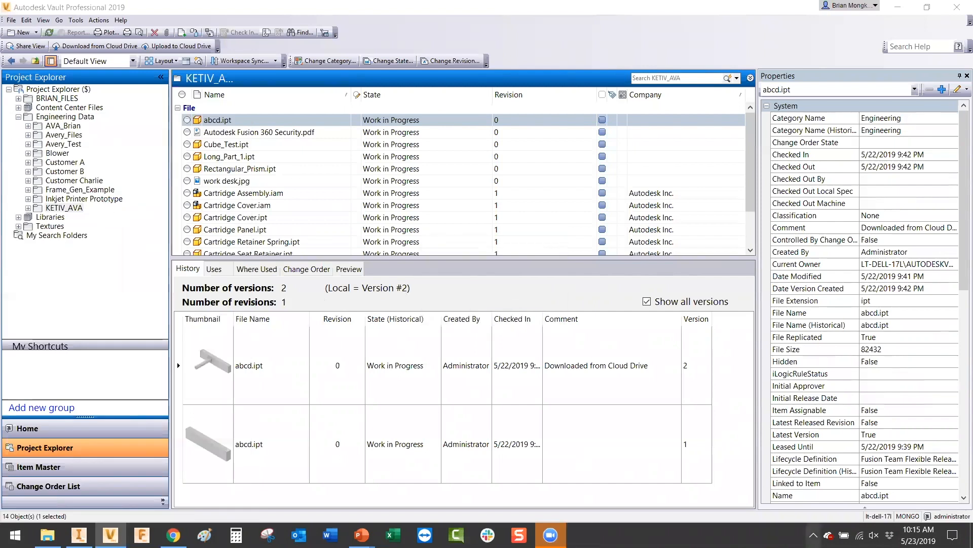
click(813, 535)
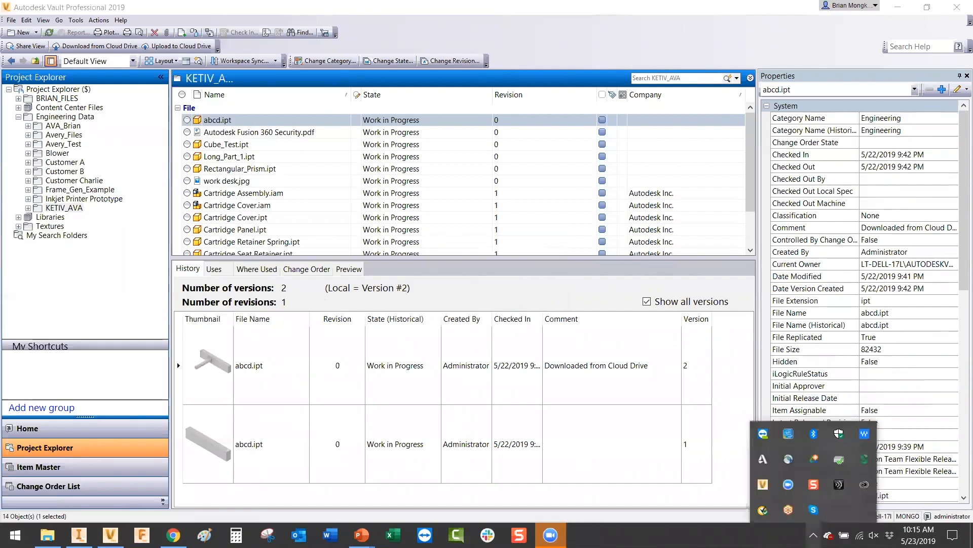
double_click(763, 488)
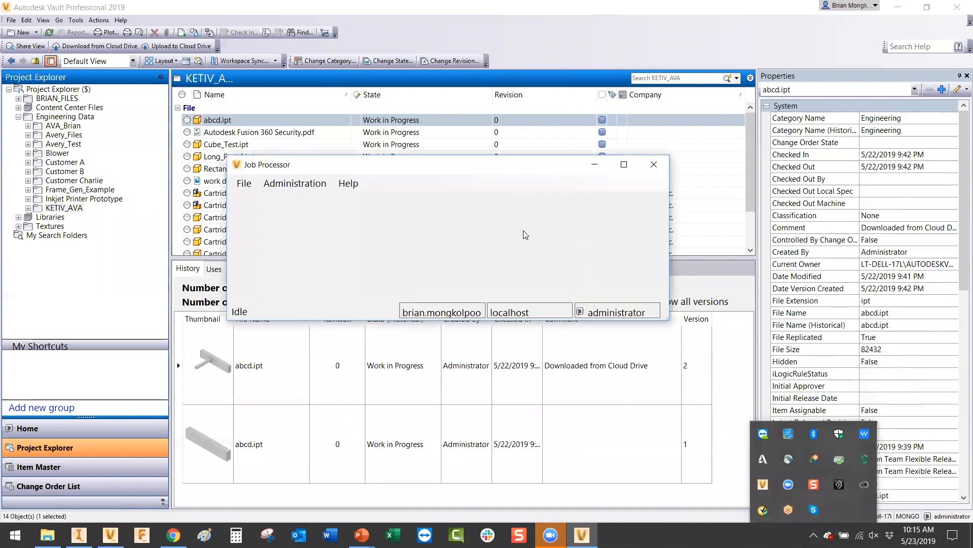
click(246, 309)
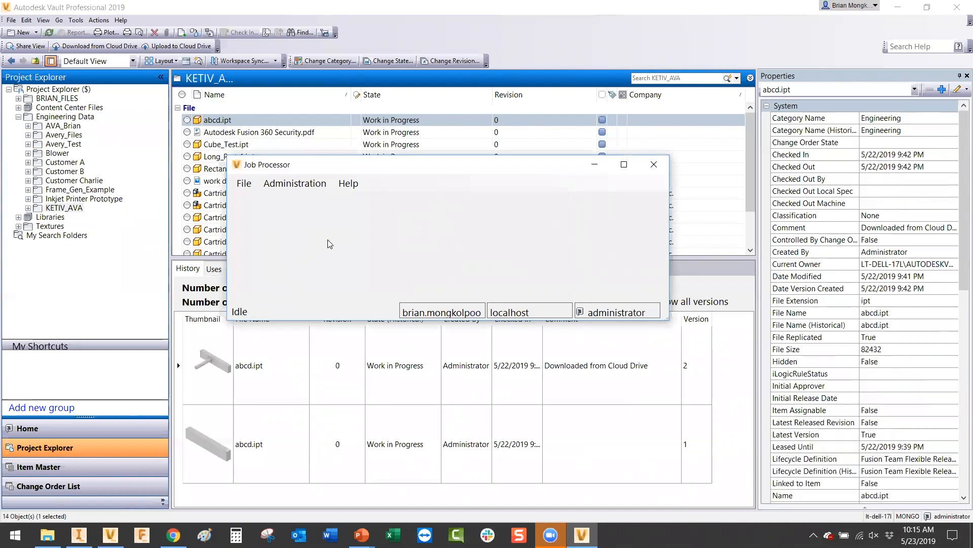
click(598, 167)
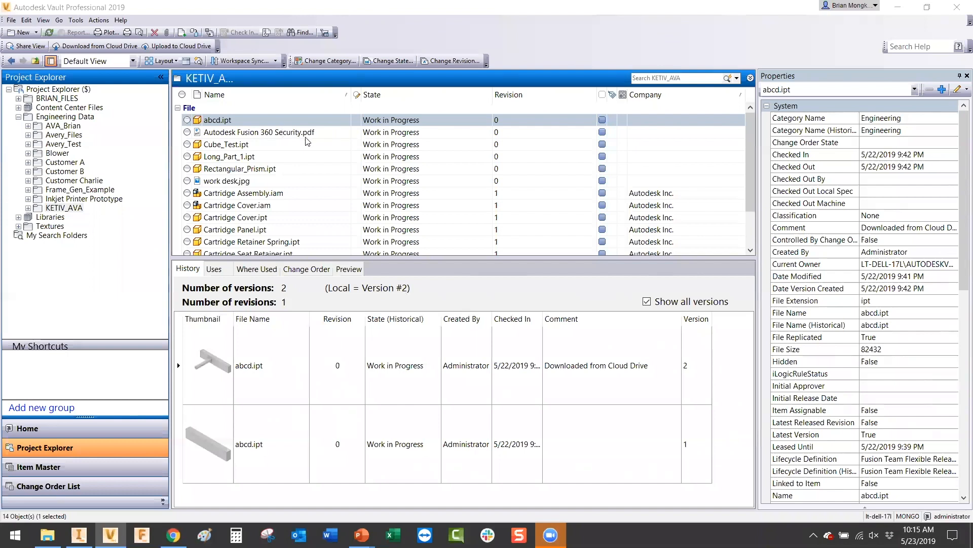
Step: Open the Cloud Drive mapping configuration from Vault Settings > Collaborate
click(76, 20)
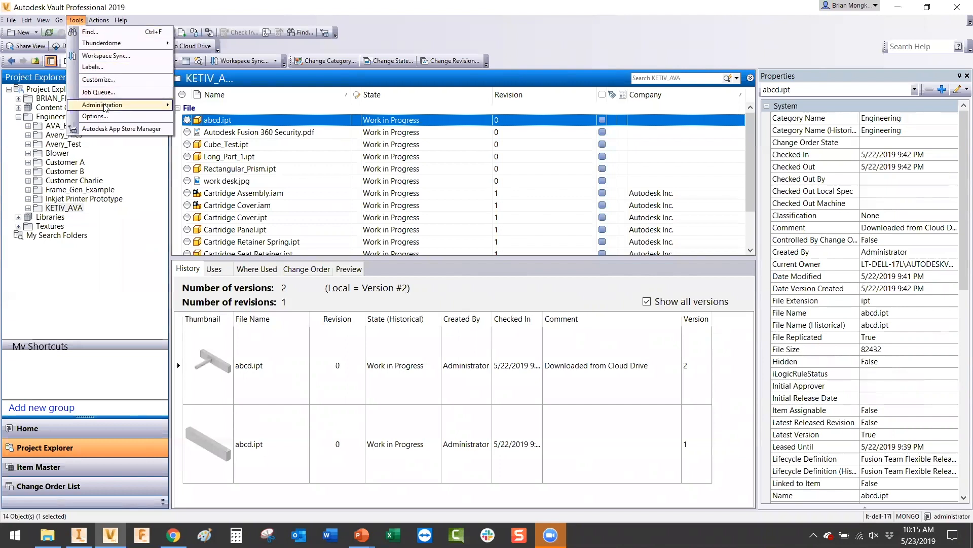
mouse_move(161, 105)
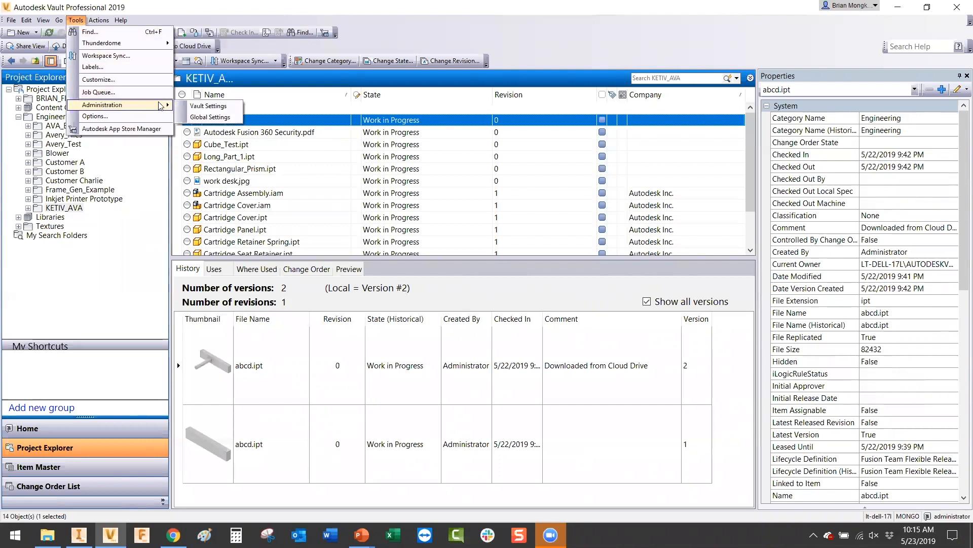
click(191, 106)
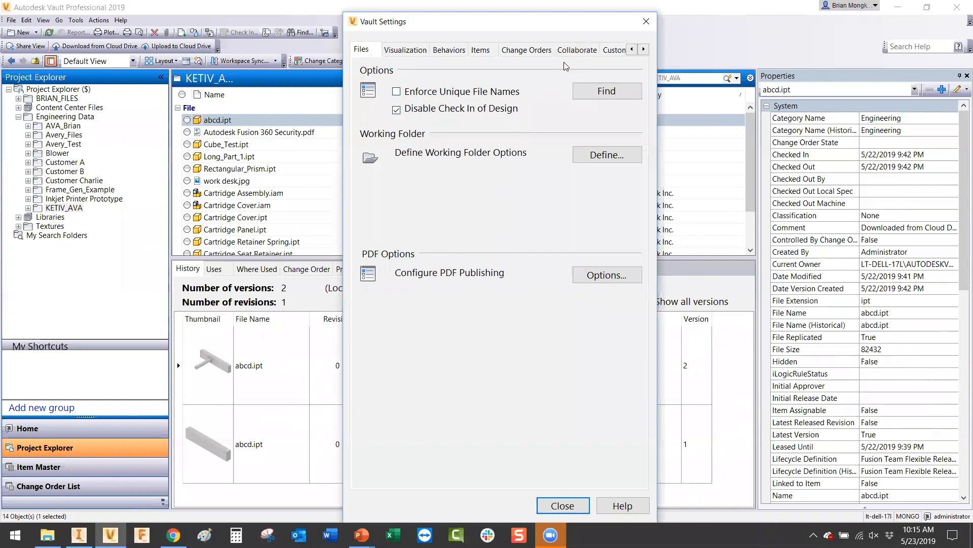
click(576, 50)
click(586, 96)
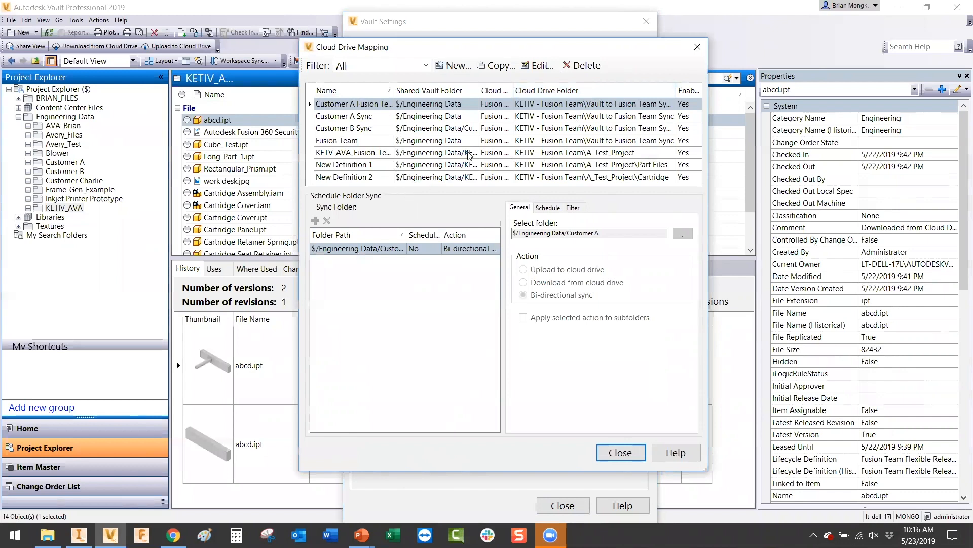
Step: Create mapping New Definition 3 with Vault folder $/Engineering Data/KETIV_AVA
click(459, 66)
click(398, 103)
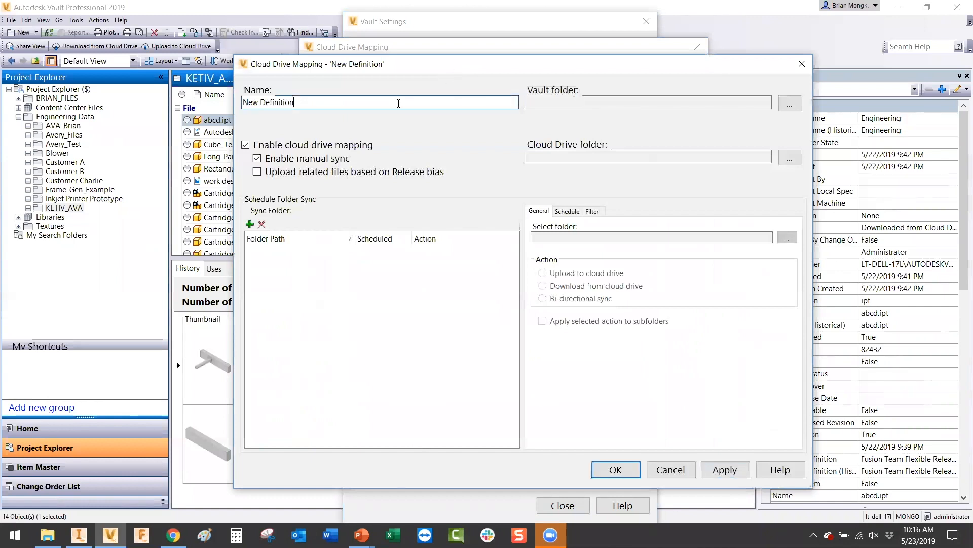
text(3)
click(788, 106)
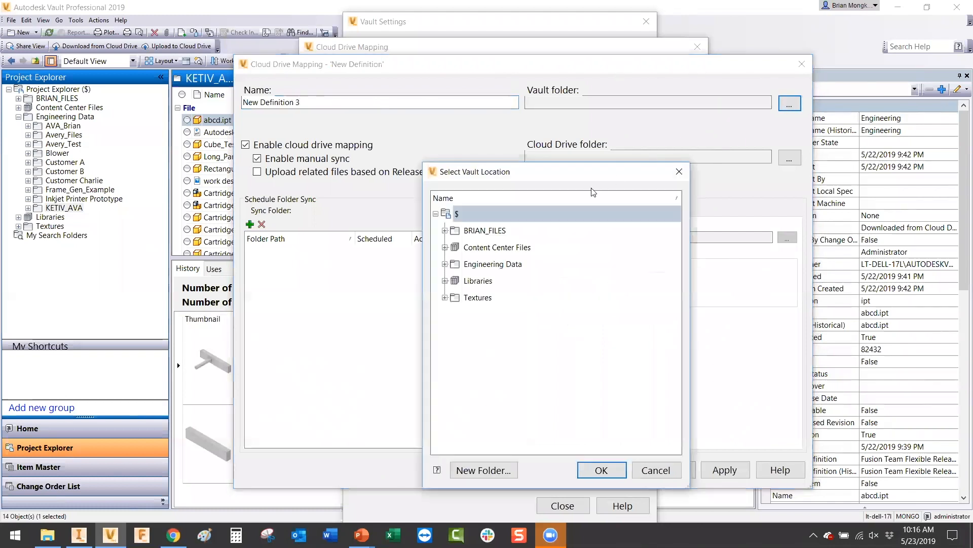
click(444, 265)
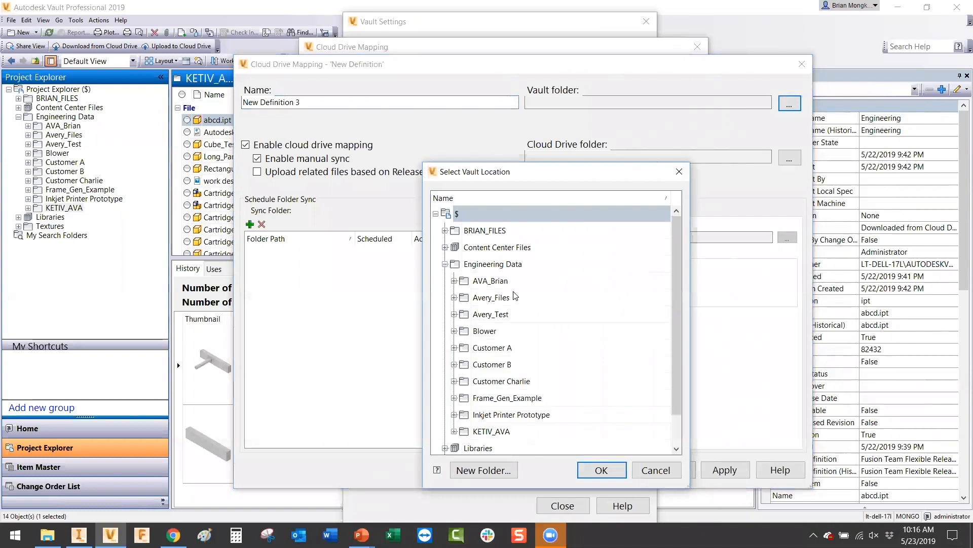
scroll(515, 296, down, 1)
click(504, 398)
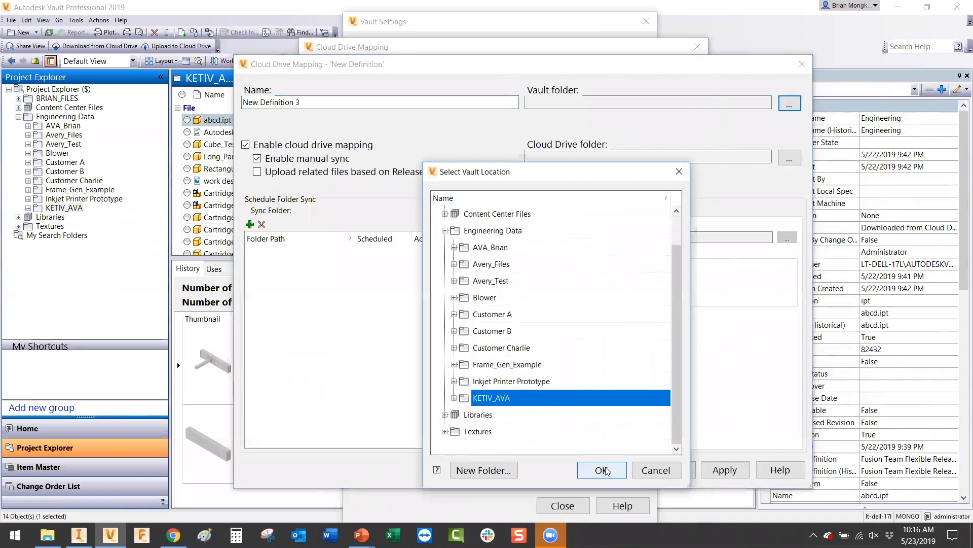
click(606, 470)
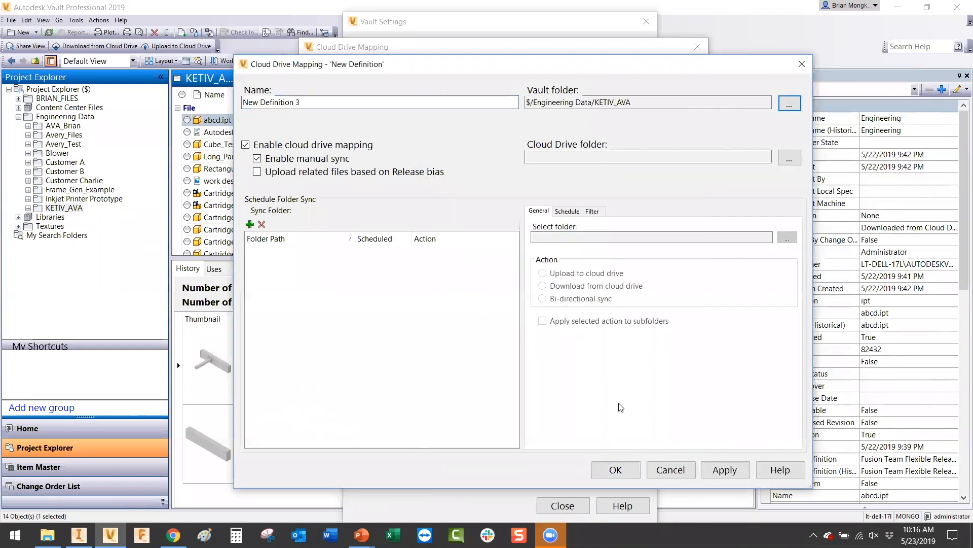
Step: Set the mapping's Cloud Drive folder to A_Test_Project's Demo_Folder
click(789, 158)
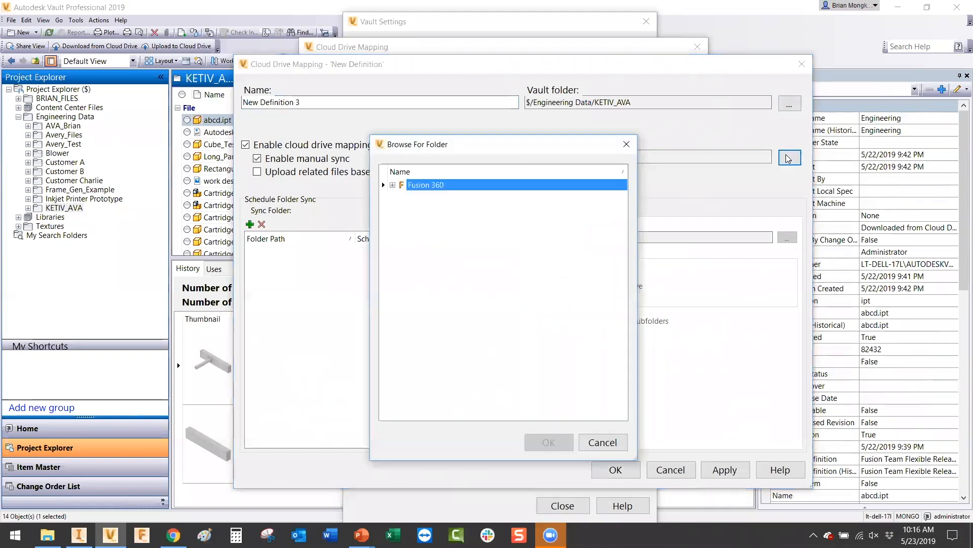
click(393, 185)
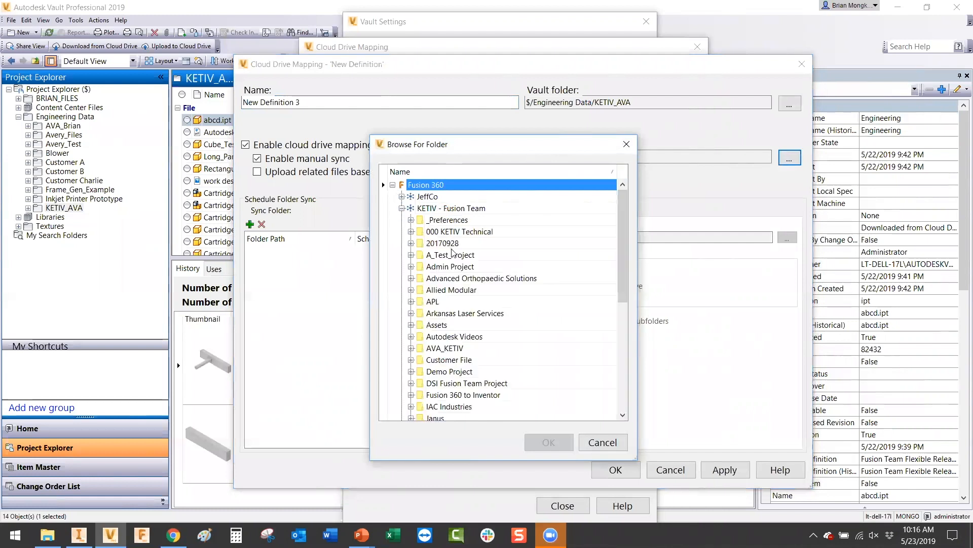
scroll(453, 252, down, 3)
scroll(456, 252, up, 2)
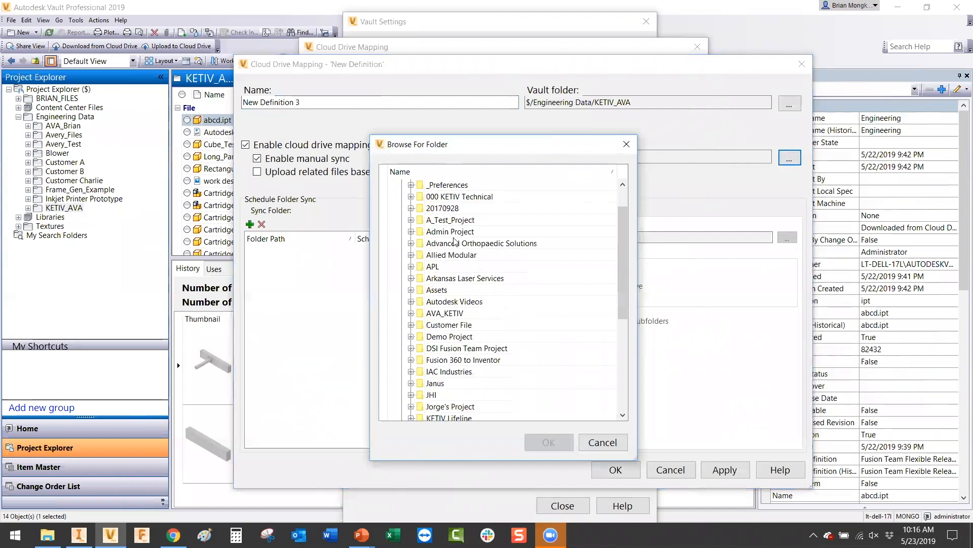
click(449, 221)
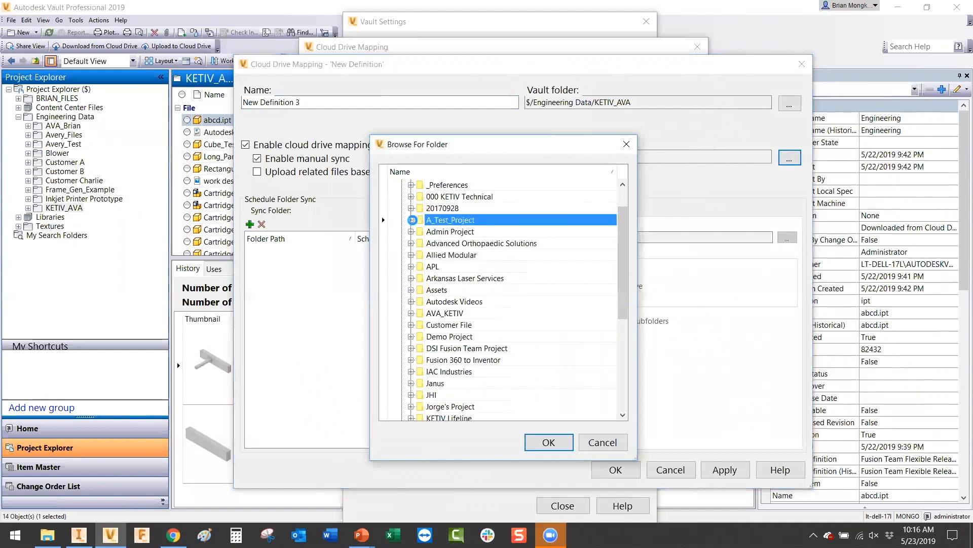
click(412, 220)
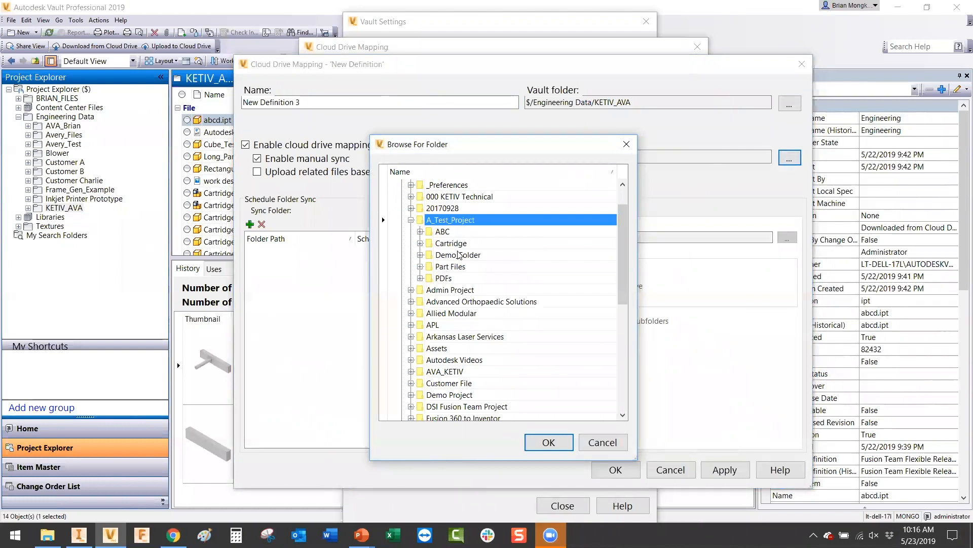
click(435, 256)
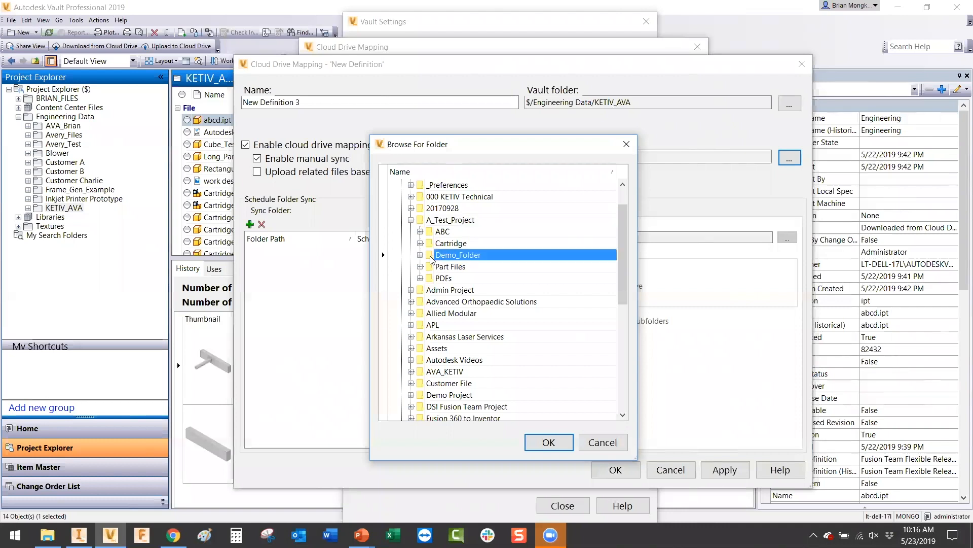
click(549, 443)
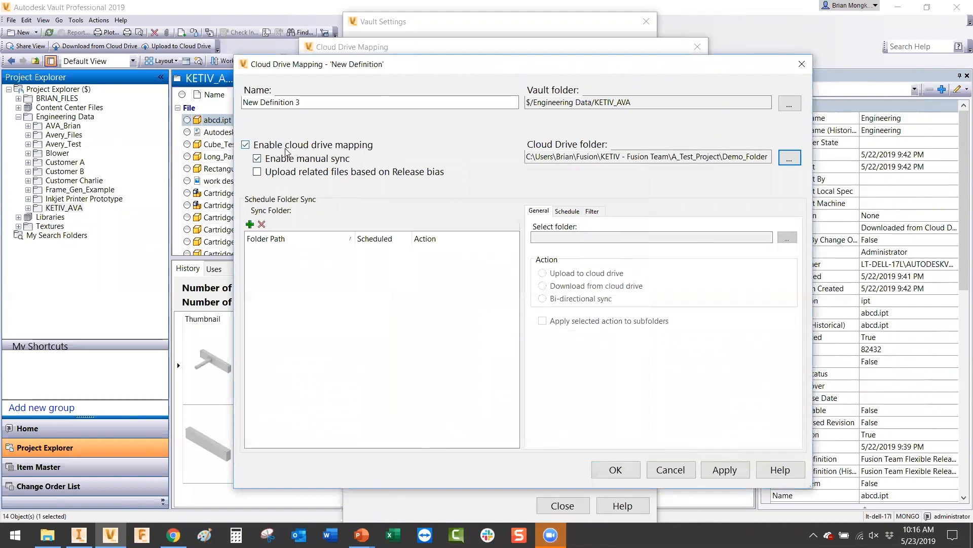
Step: Add $/Engineering Data/KETIV_AVA as a Bi-directional Sync folder and leave the schedule at None
click(250, 224)
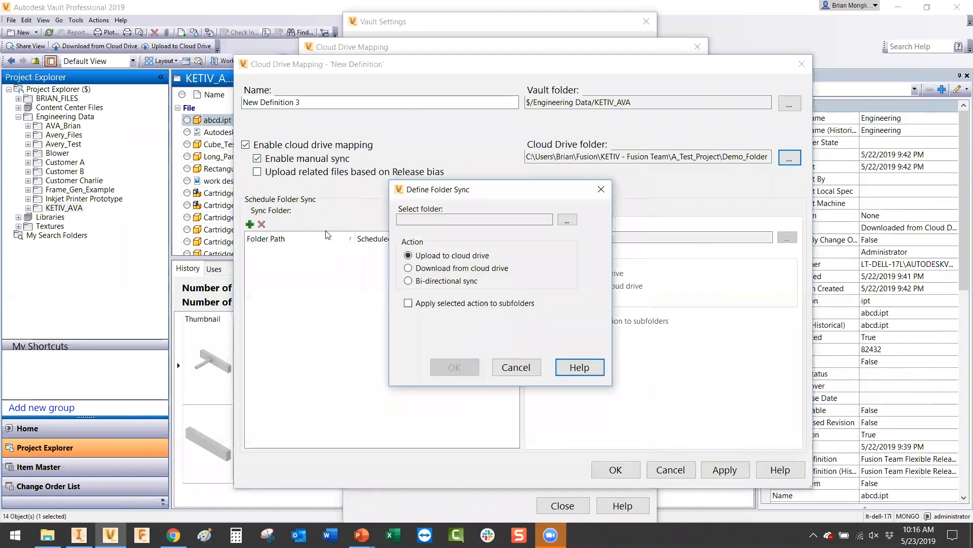
click(566, 227)
click(423, 275)
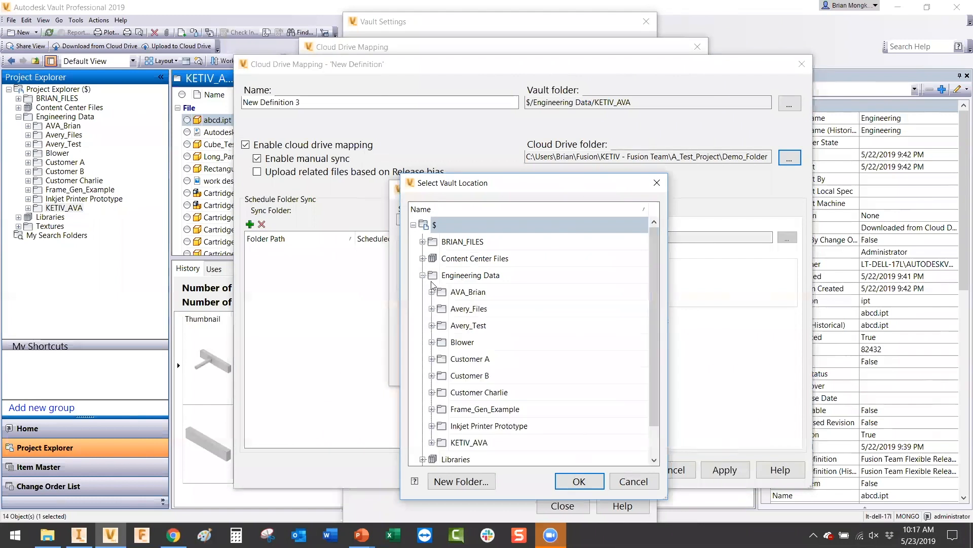
click(469, 443)
click(581, 483)
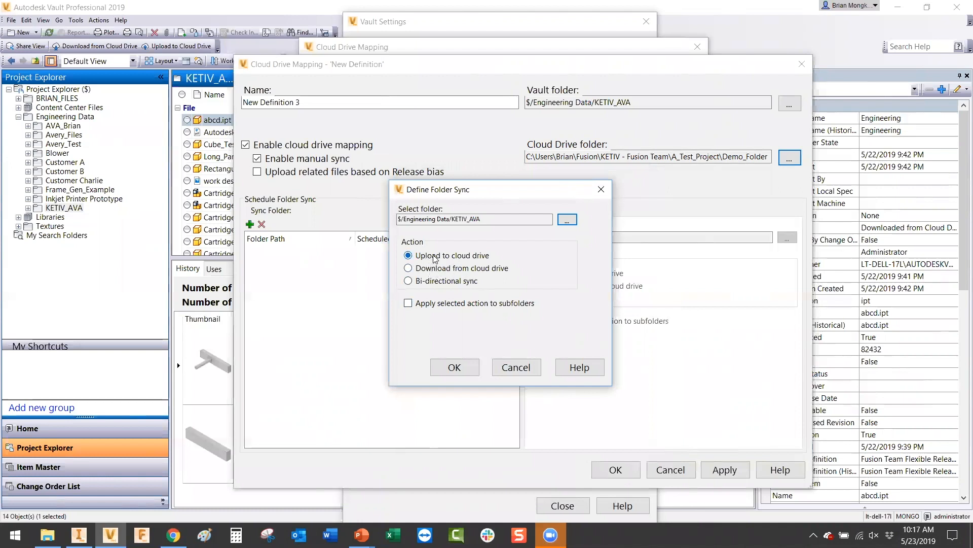
click(412, 282)
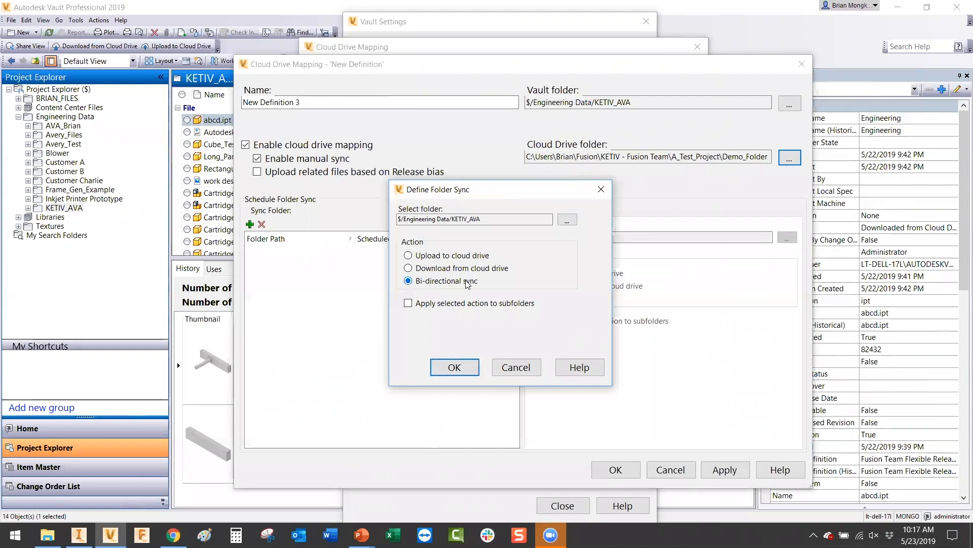
click(454, 367)
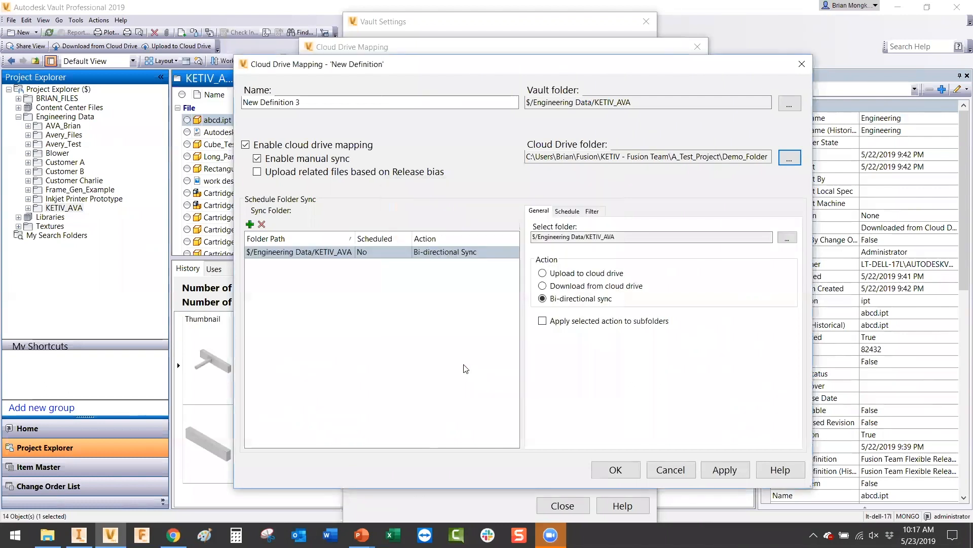
click(569, 211)
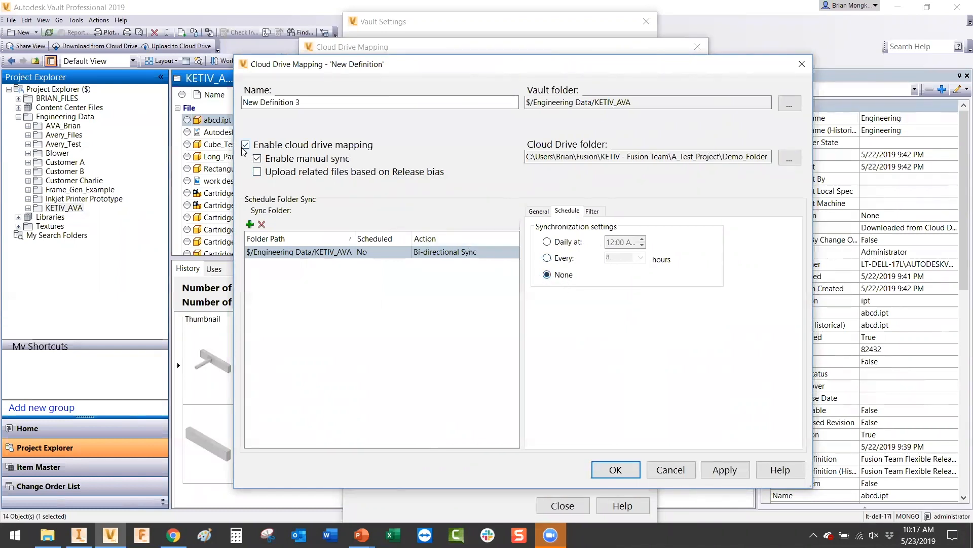
Step: Enable manual sync and preview a 'File Extension contains pdf' upload filter
click(257, 159)
click(596, 212)
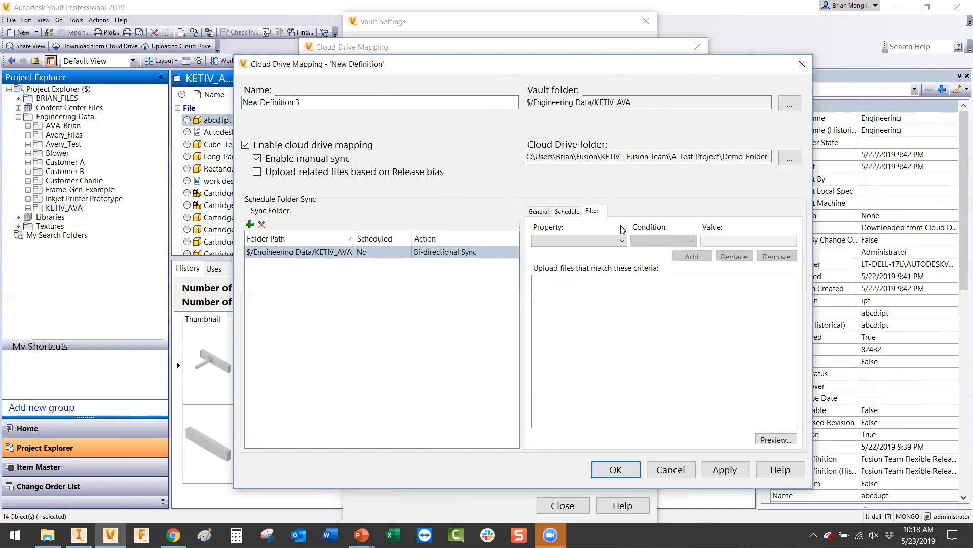
click(620, 241)
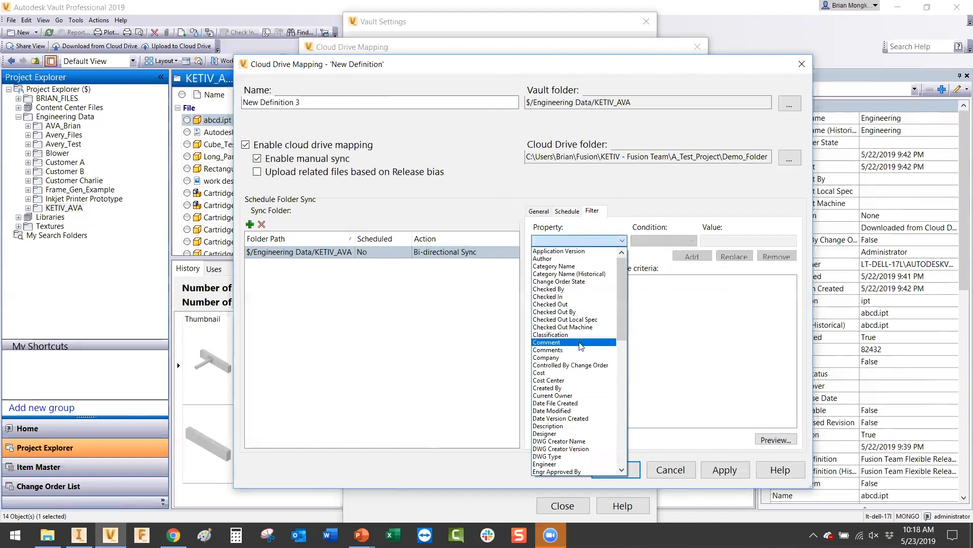
scroll(579, 343, down, 5)
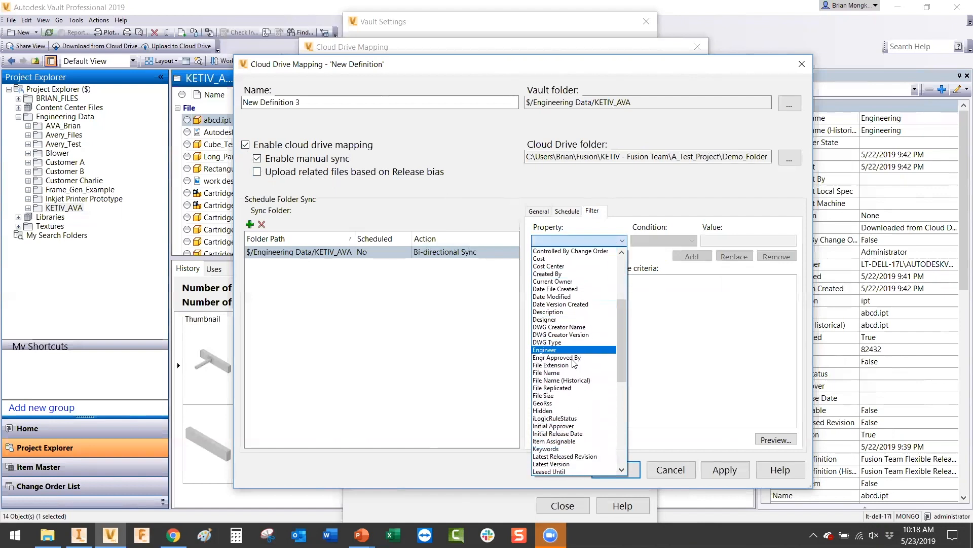
click(573, 365)
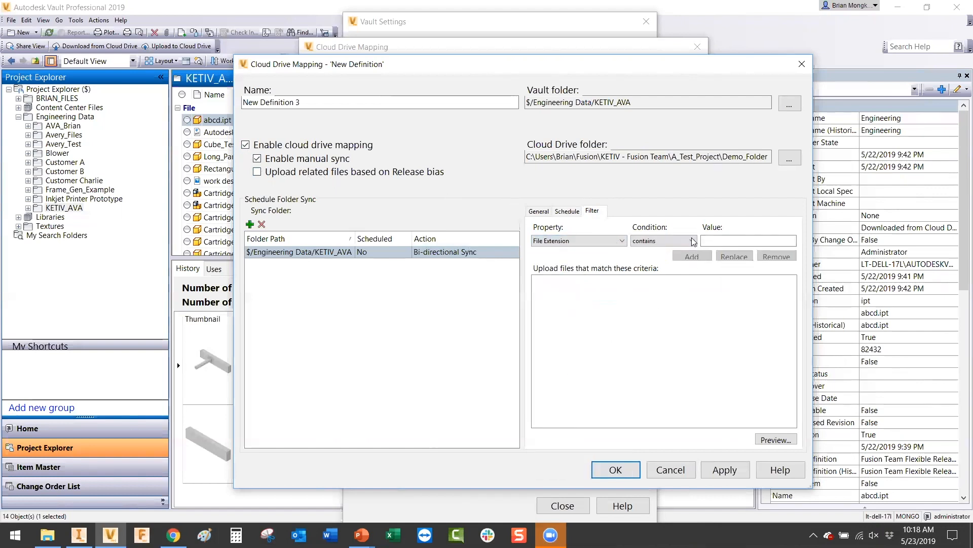
click(721, 240)
text(pdf)
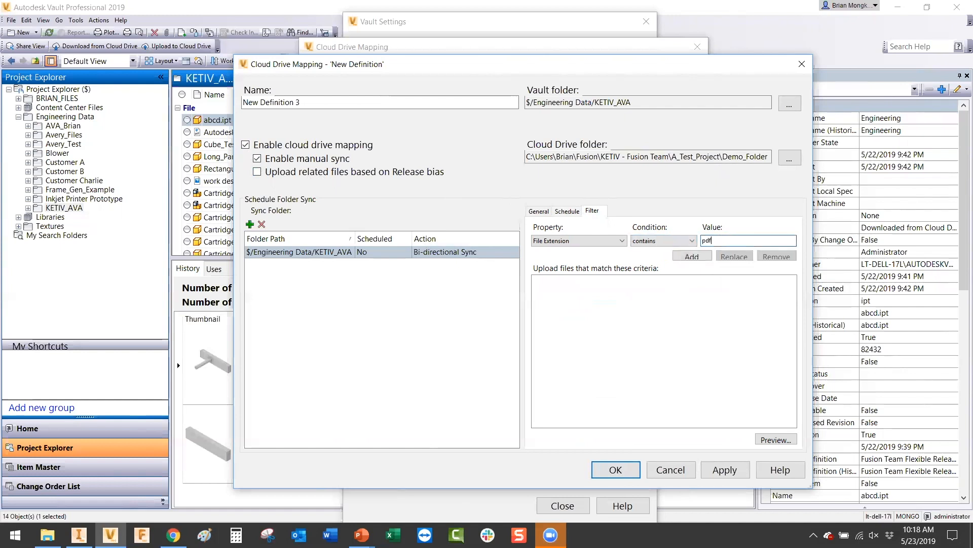
click(706, 259)
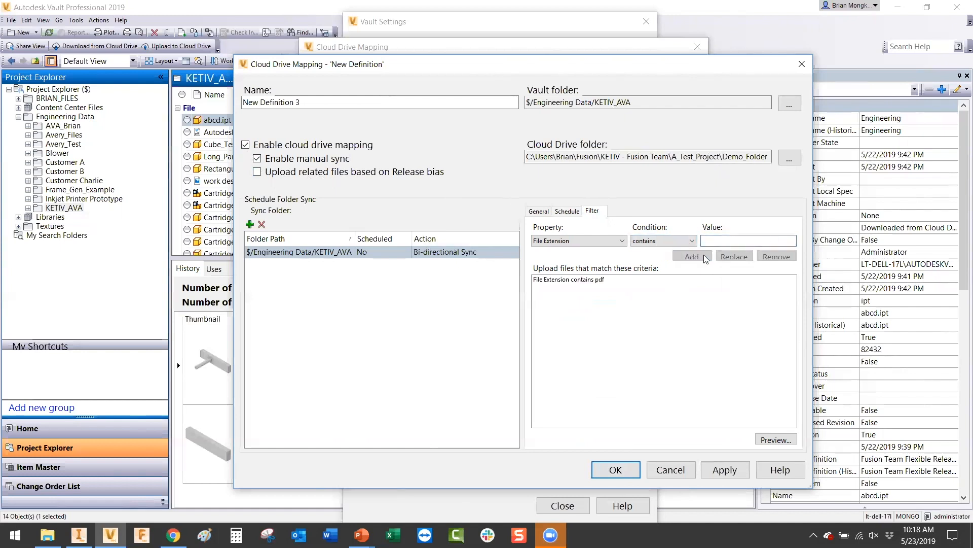
click(596, 280)
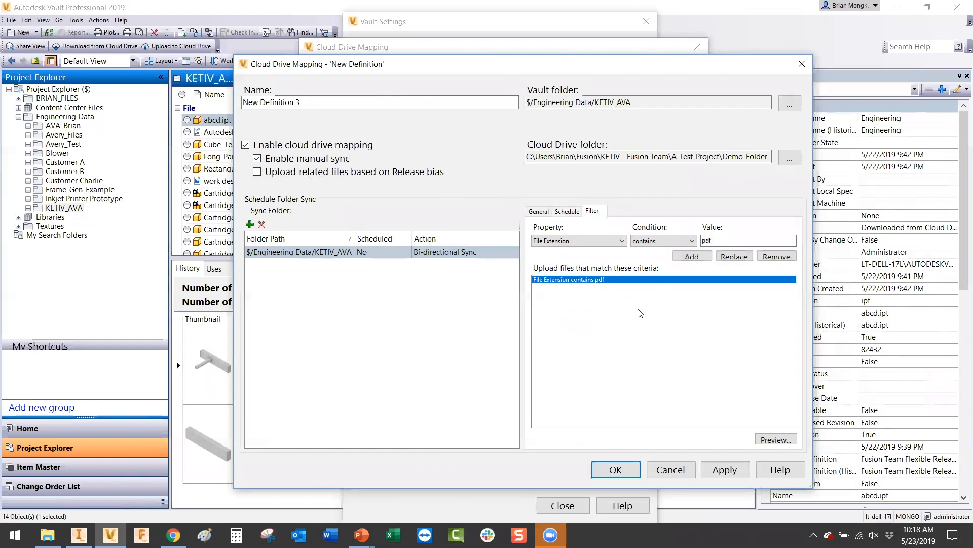
click(774, 440)
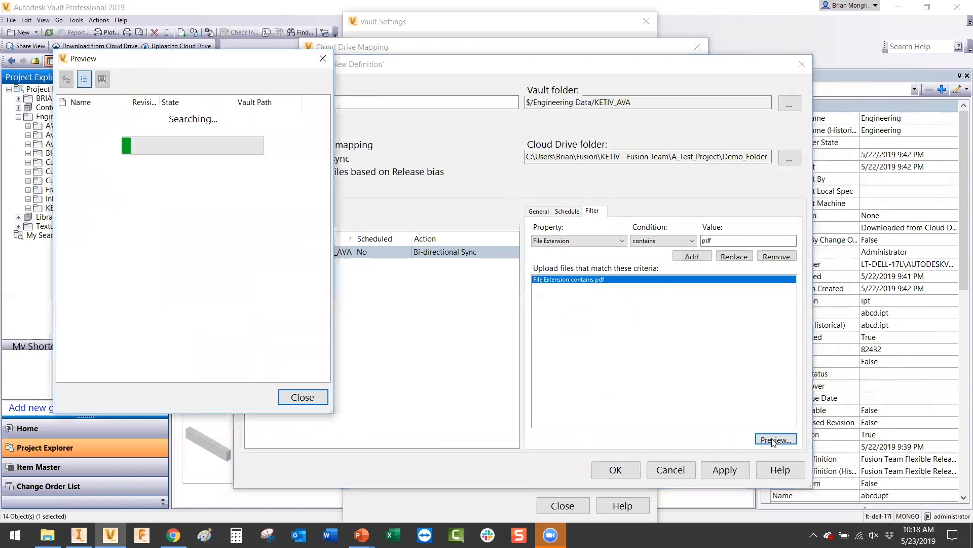
Step: Remove the pdf criterion, preview all files unfiltered, and apply and save New Definition 3
drag(128, 104, 205, 106)
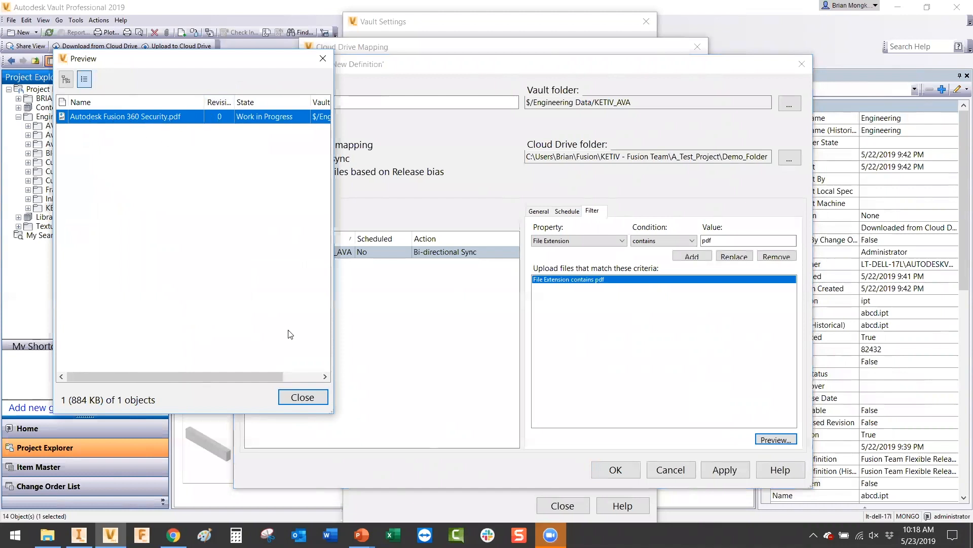
click(305, 397)
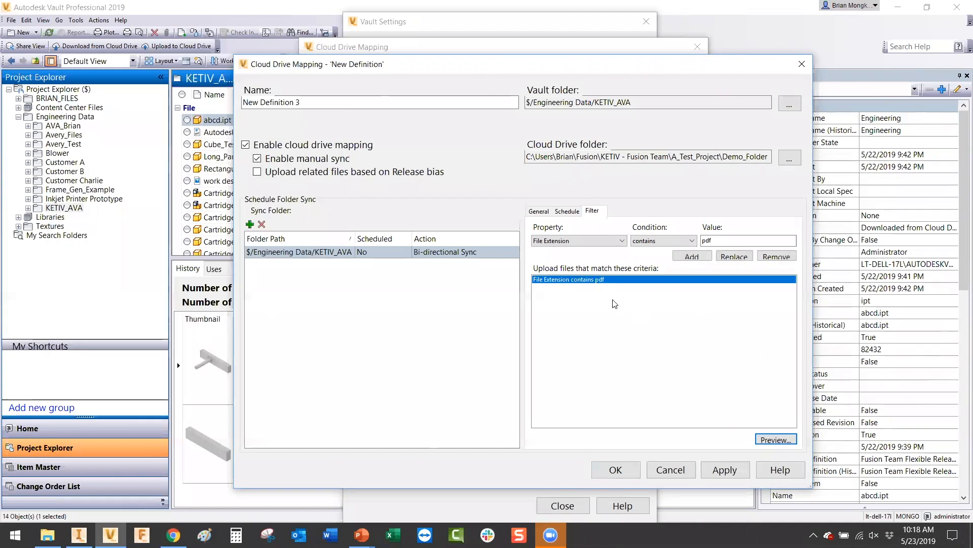
click(777, 257)
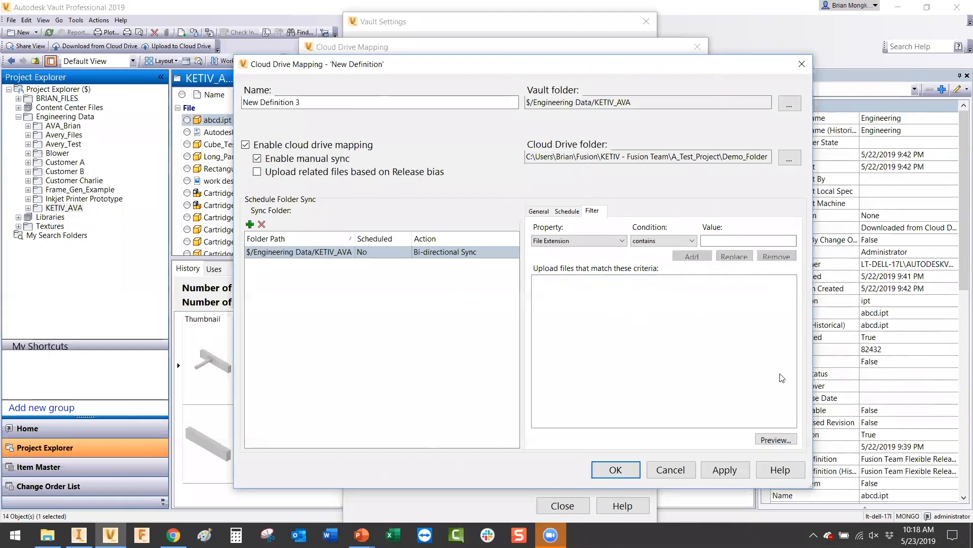
click(775, 439)
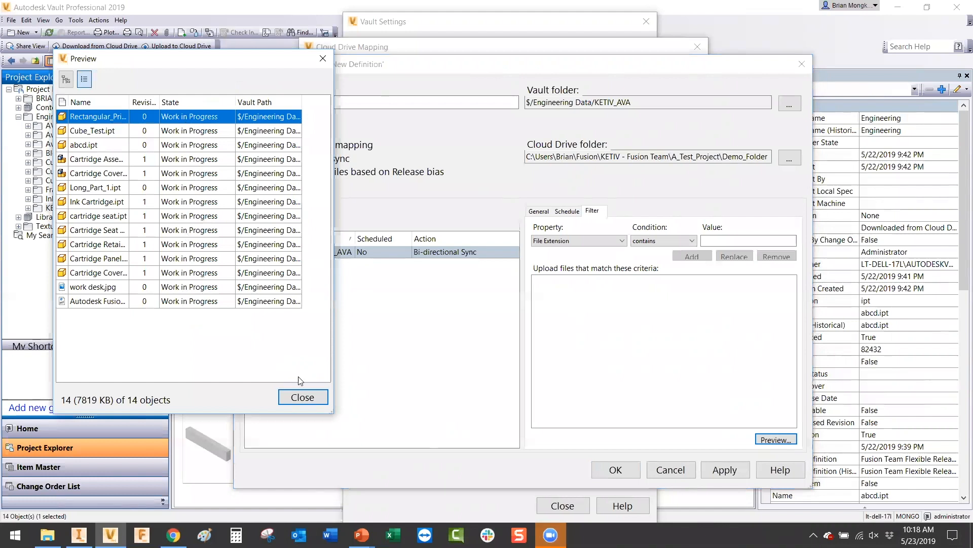
click(299, 398)
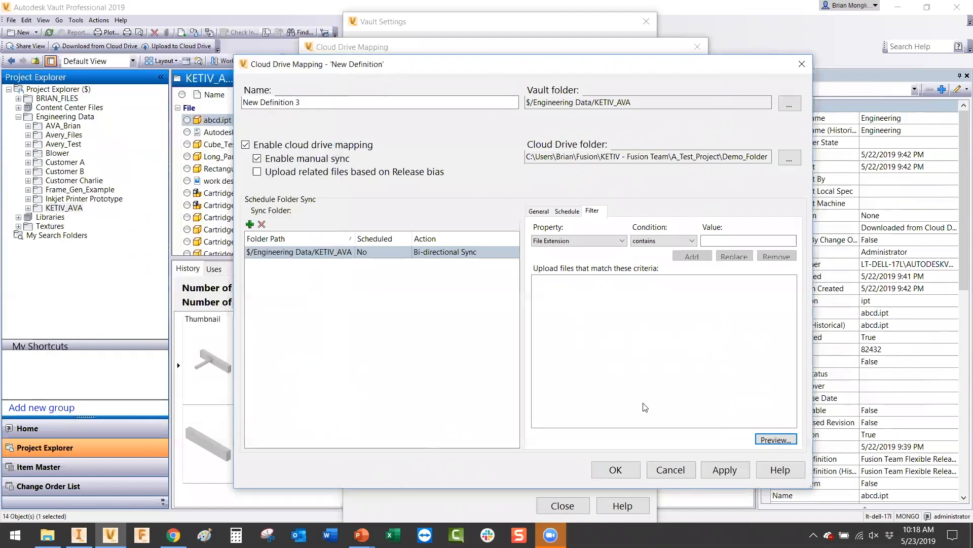
click(716, 469)
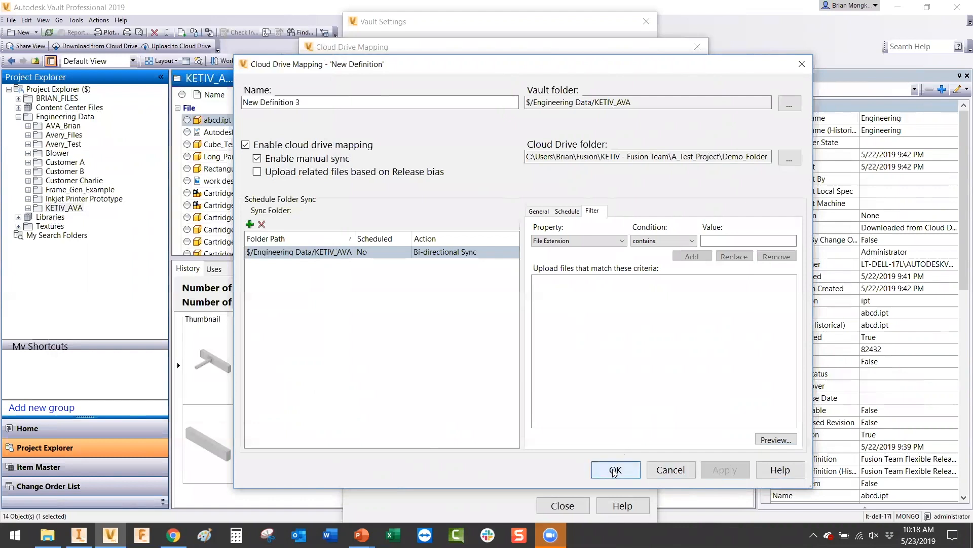
click(614, 470)
Step: Close the settings dialogs and upload Cartridge Assembly.iam to the New Definition 3 cloud drive
click(626, 450)
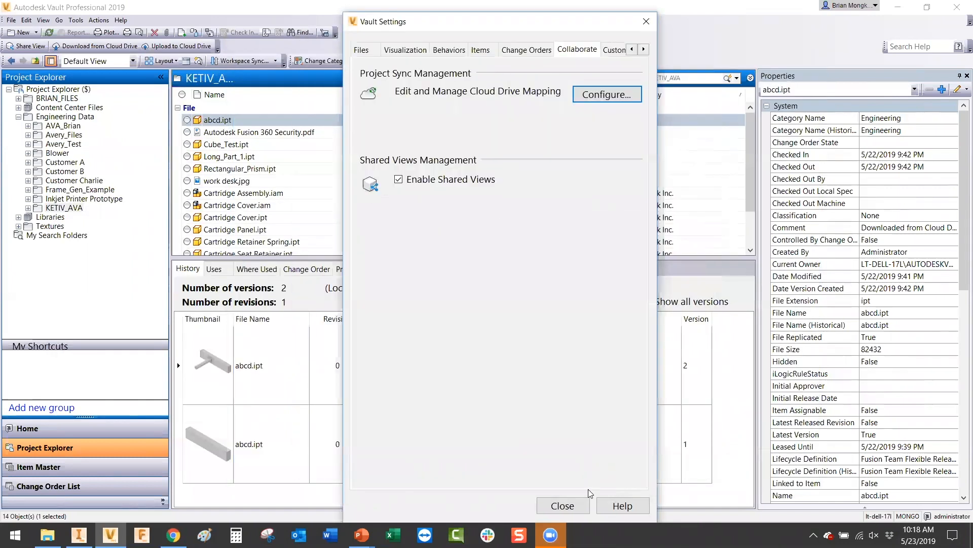
click(580, 507)
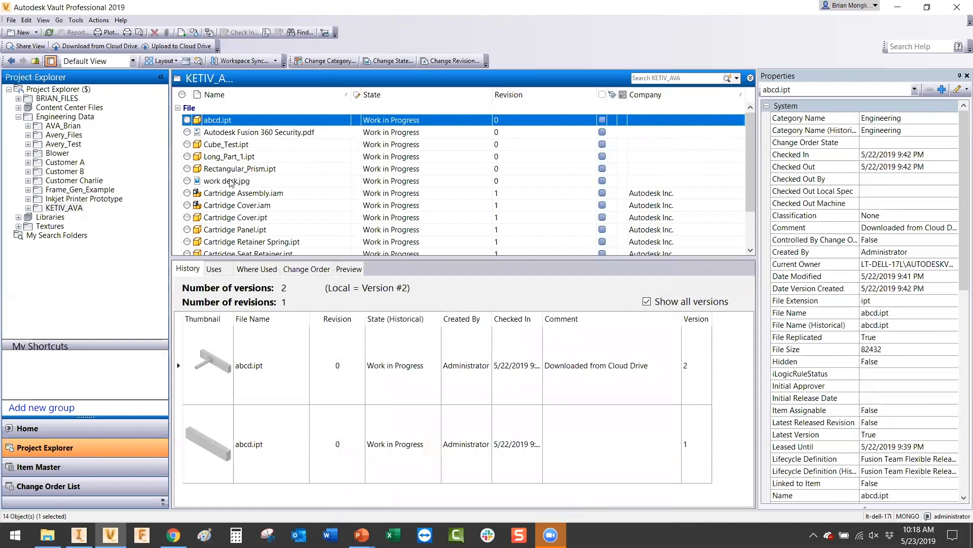
scroll(301, 187, down, 2)
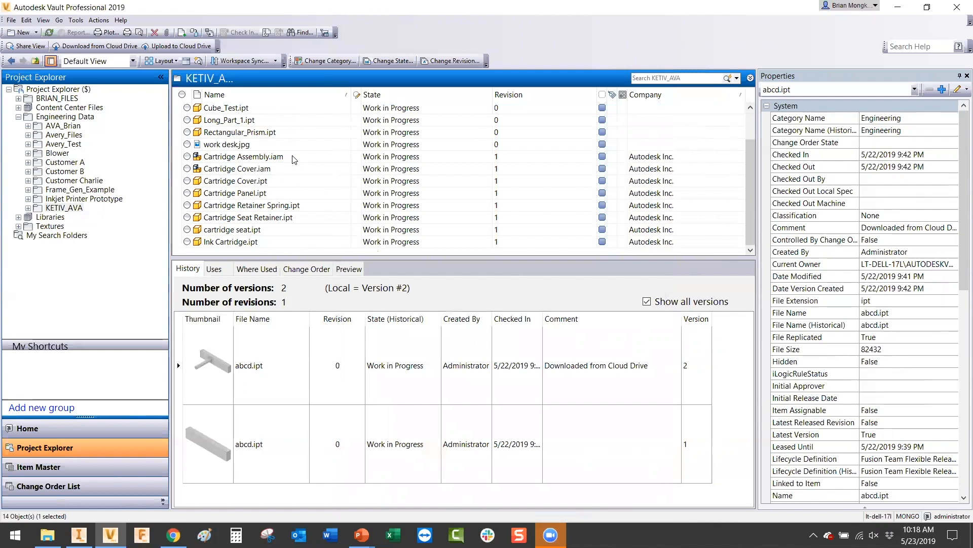
click(296, 160)
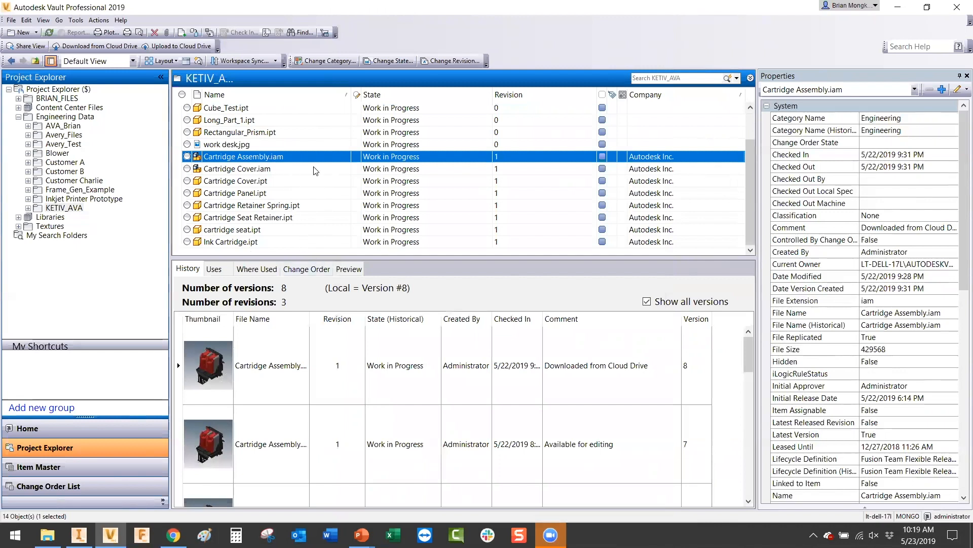
click(176, 46)
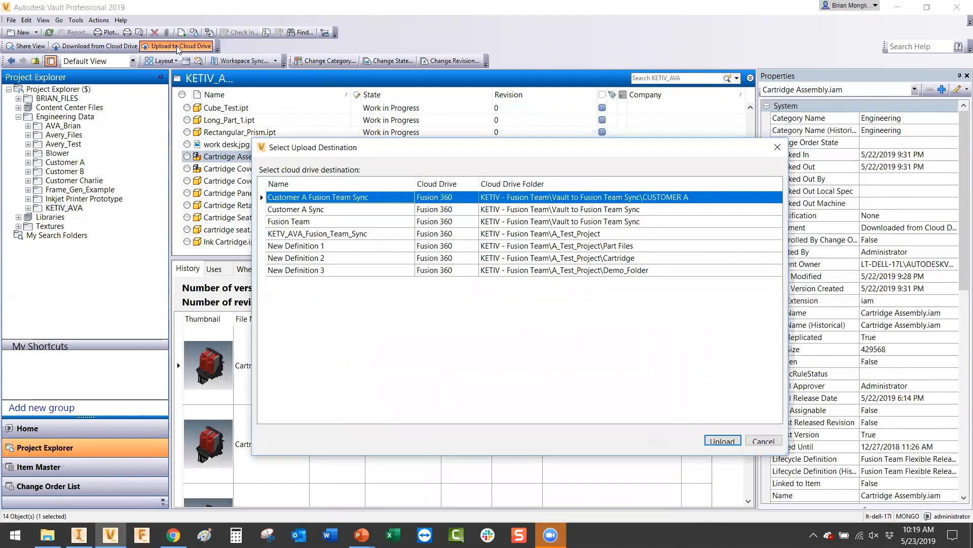
click(312, 271)
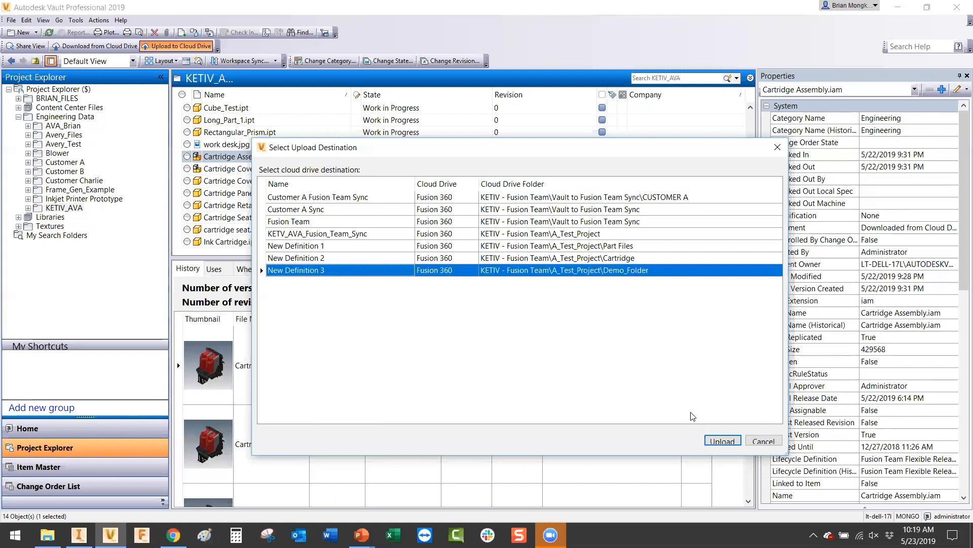
click(722, 441)
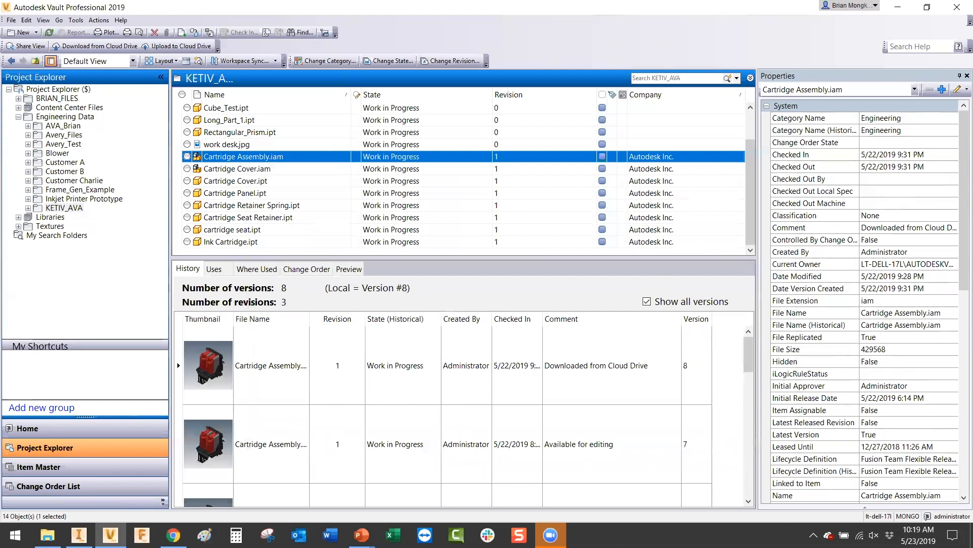
Step: Open the Vault Job Processor from the system tray, pause and resume it, then minimize it
click(814, 535)
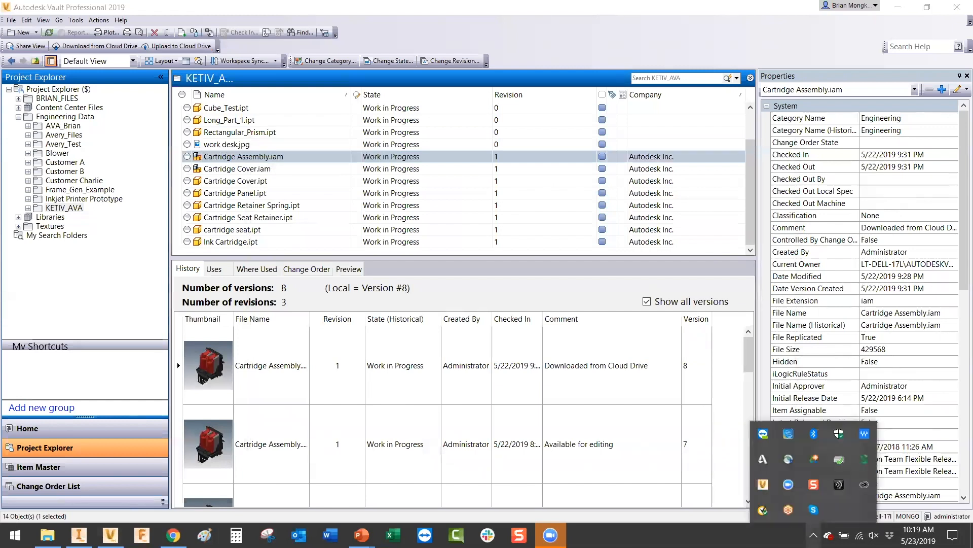
double_click(762, 484)
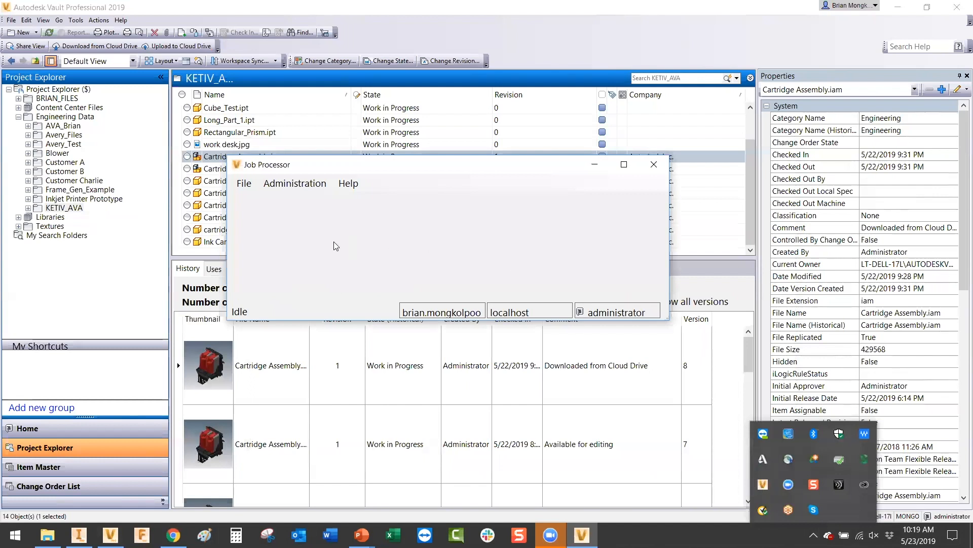
click(276, 223)
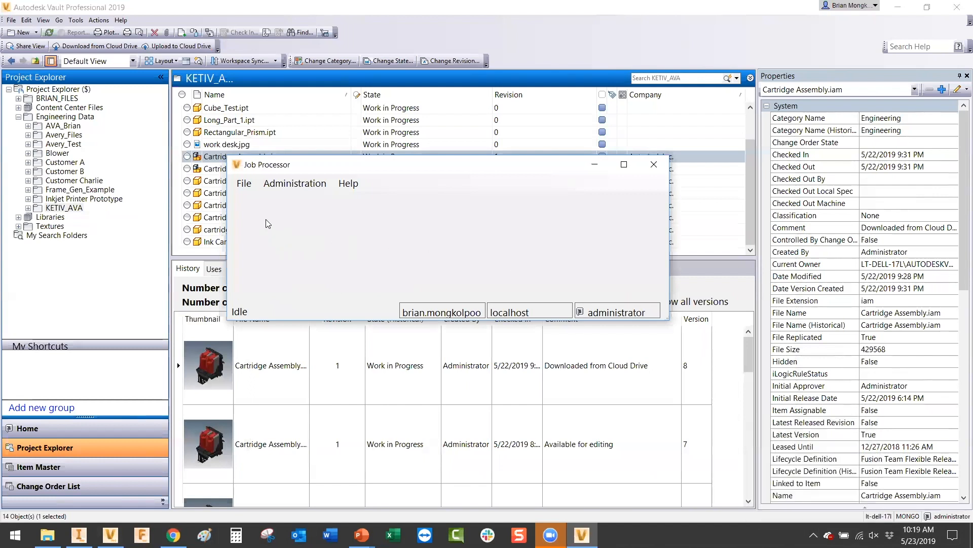
click(252, 185)
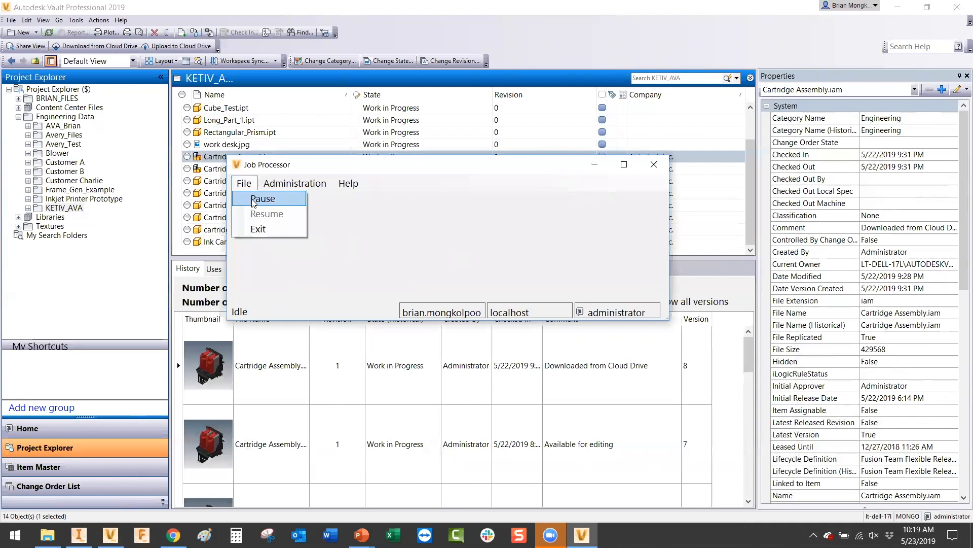
click(253, 201)
click(248, 188)
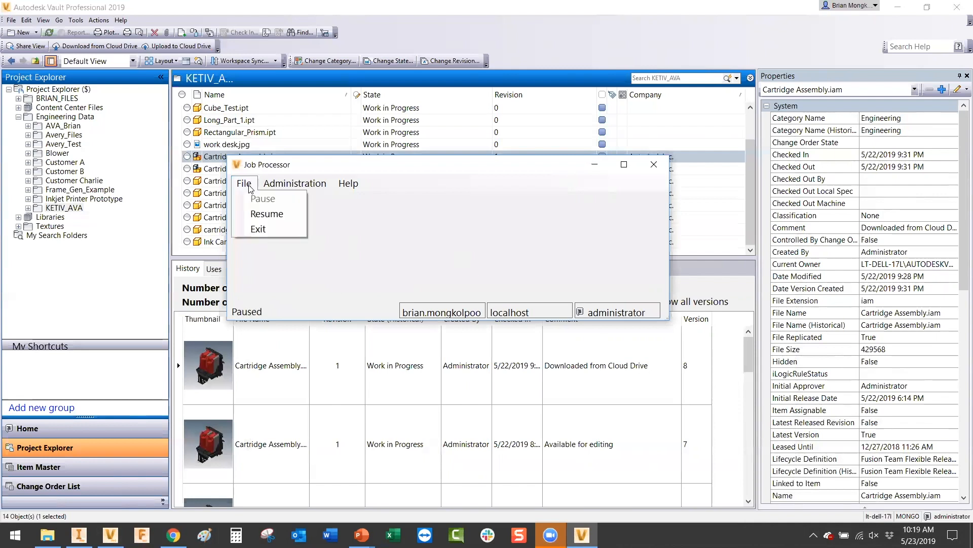
click(249, 213)
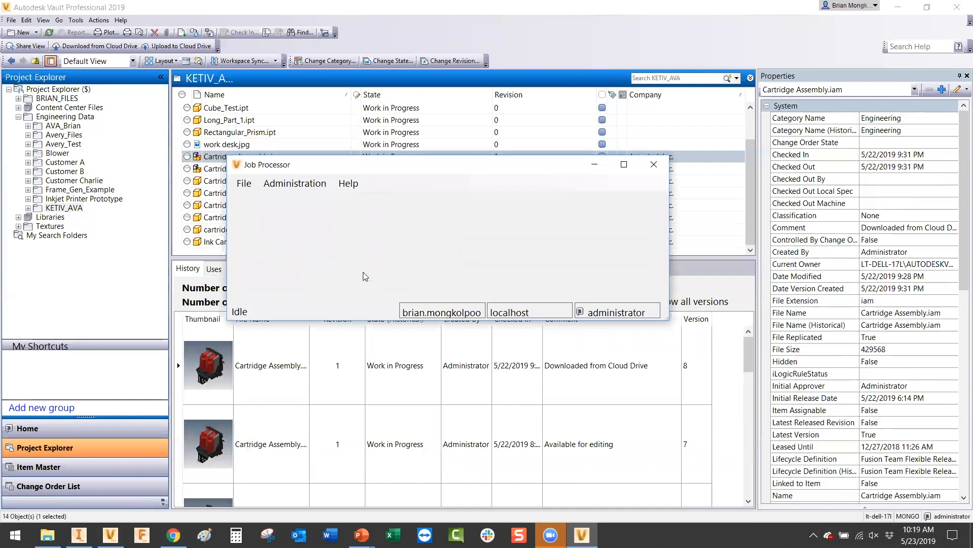
click(594, 165)
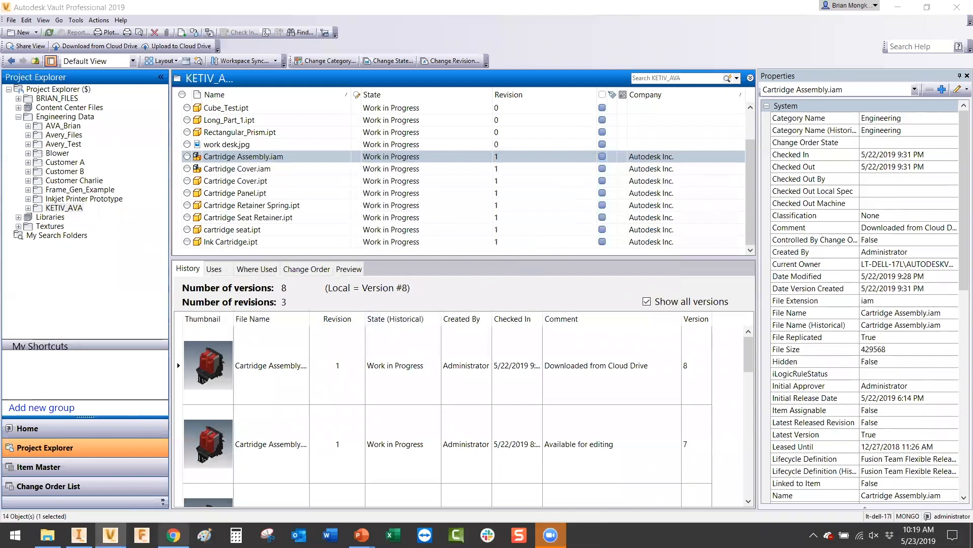
Step: In A_Test_Project > Demo_Folder, reload until the Cartridge files appear and open Cartridge Assembly.iam
mouse_move(174, 534)
click(198, 446)
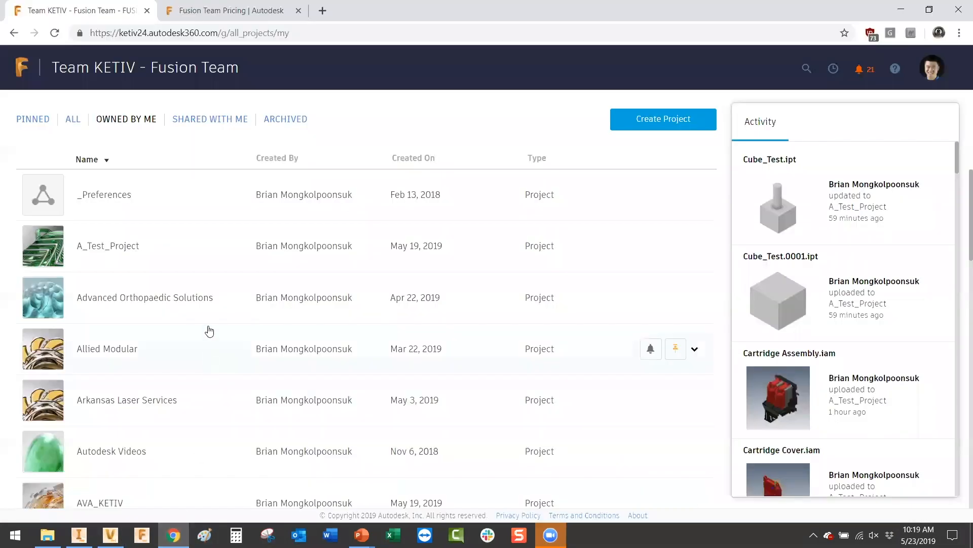
click(186, 246)
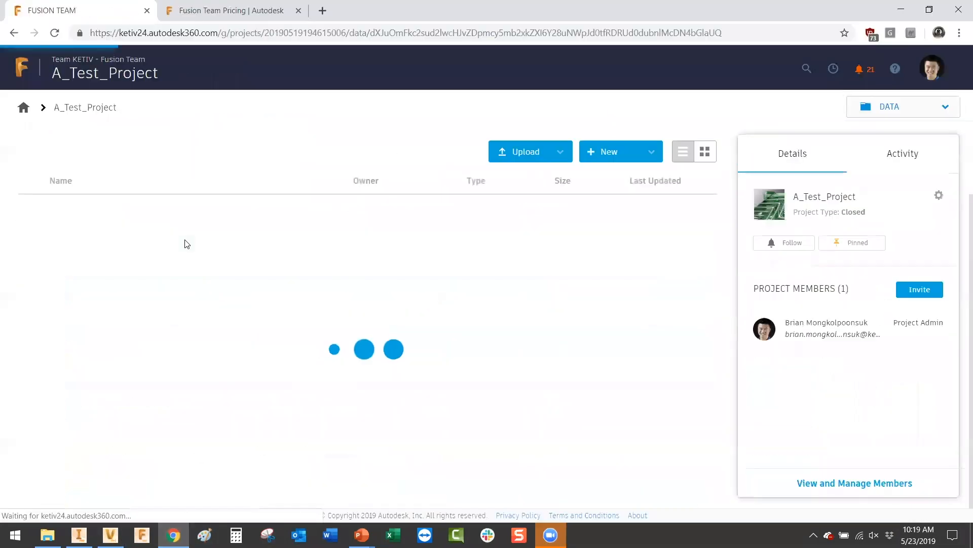
click(180, 288)
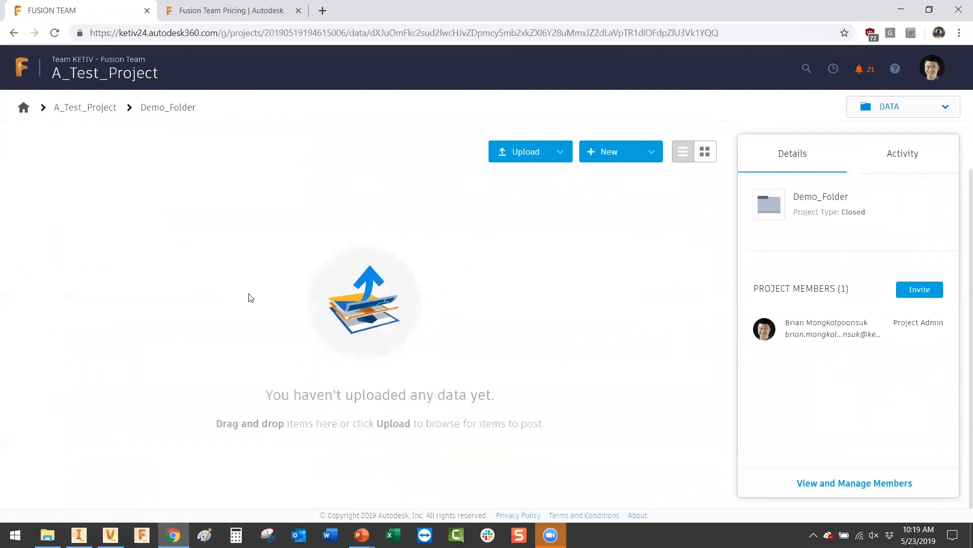
click(55, 35)
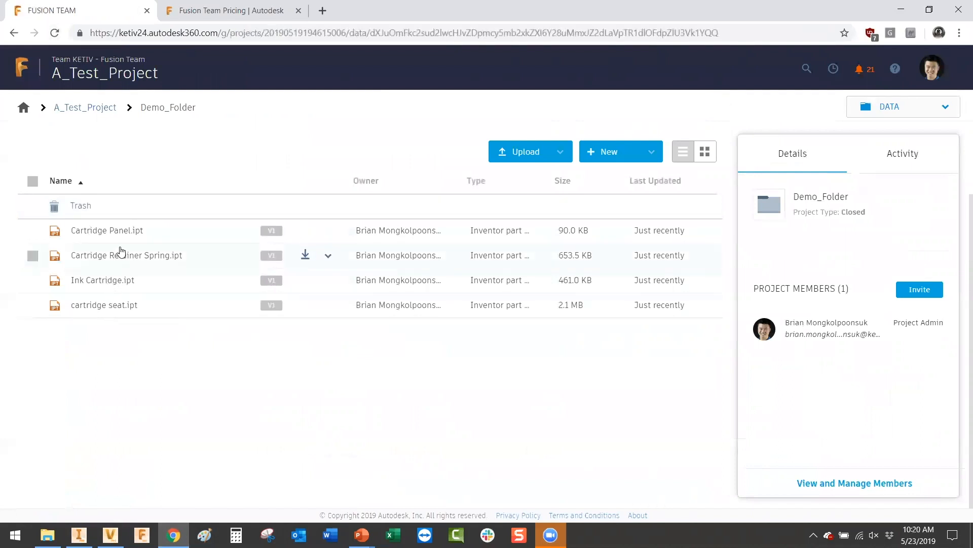
click(55, 33)
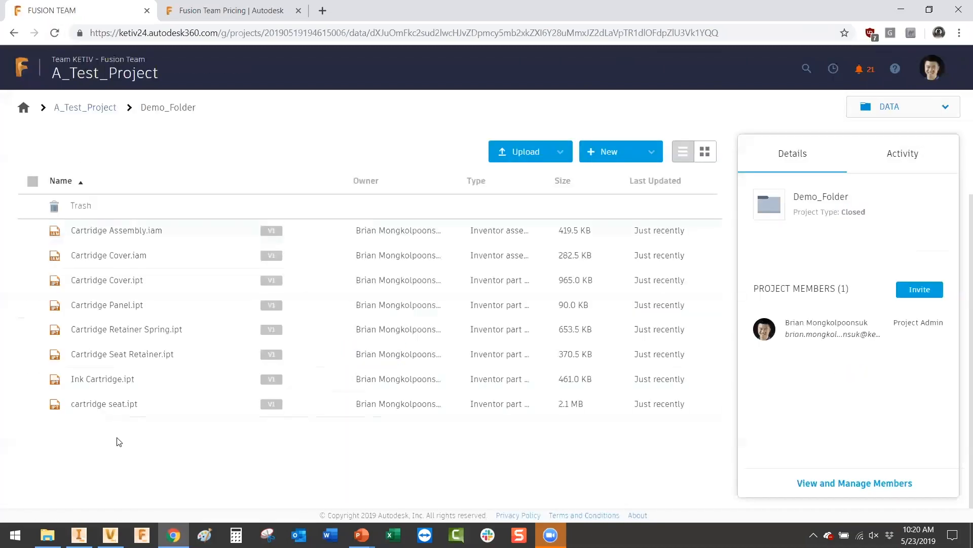
click(192, 237)
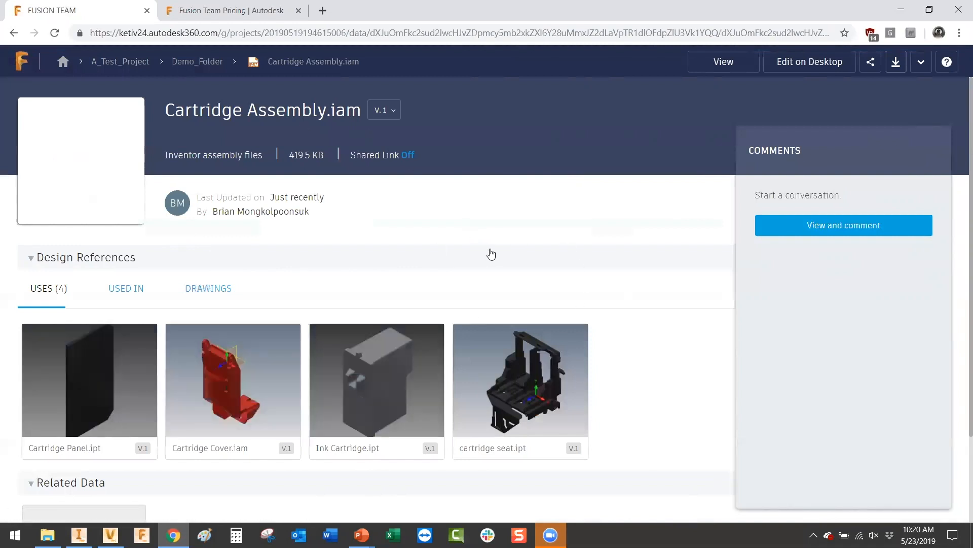
Step: Preview Cartridge Assembly.iam in the 3D viewer, orbit and explode it, then return to Demo_Folder
click(76, 149)
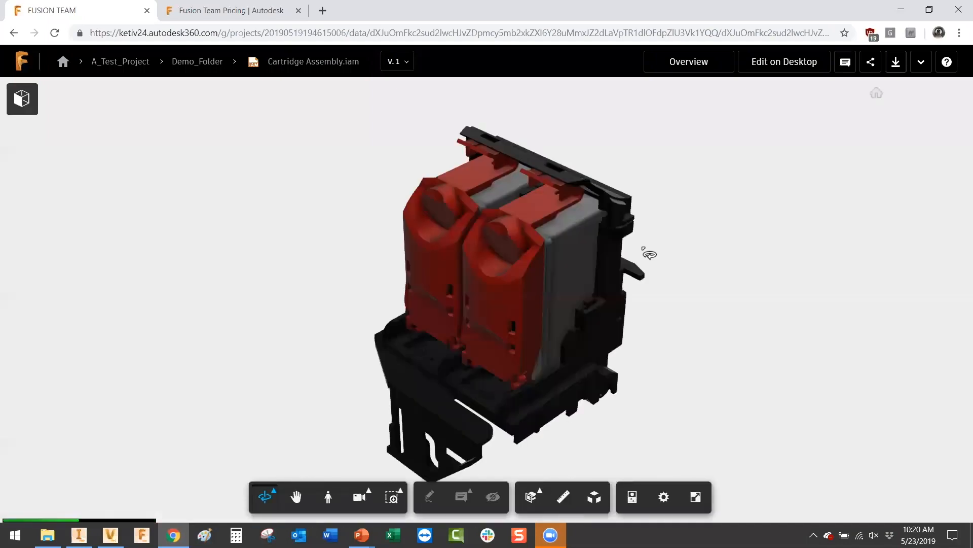
drag(691, 376, 747, 360)
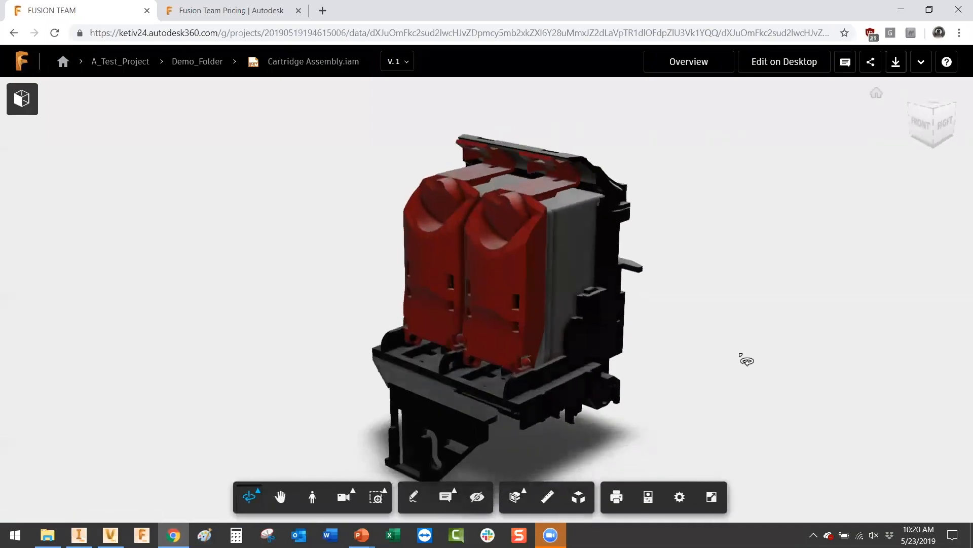
click(578, 498)
drag(539, 464, 519, 469)
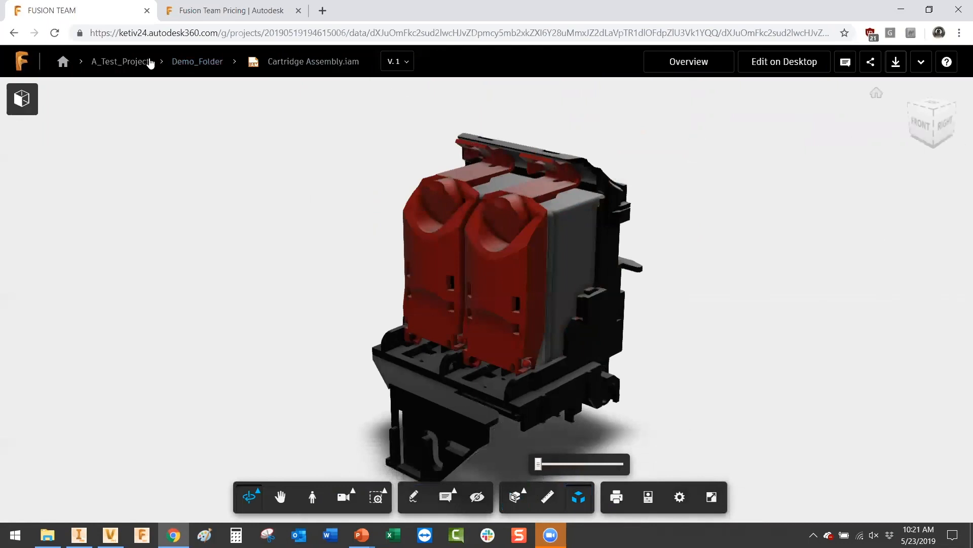
click(197, 61)
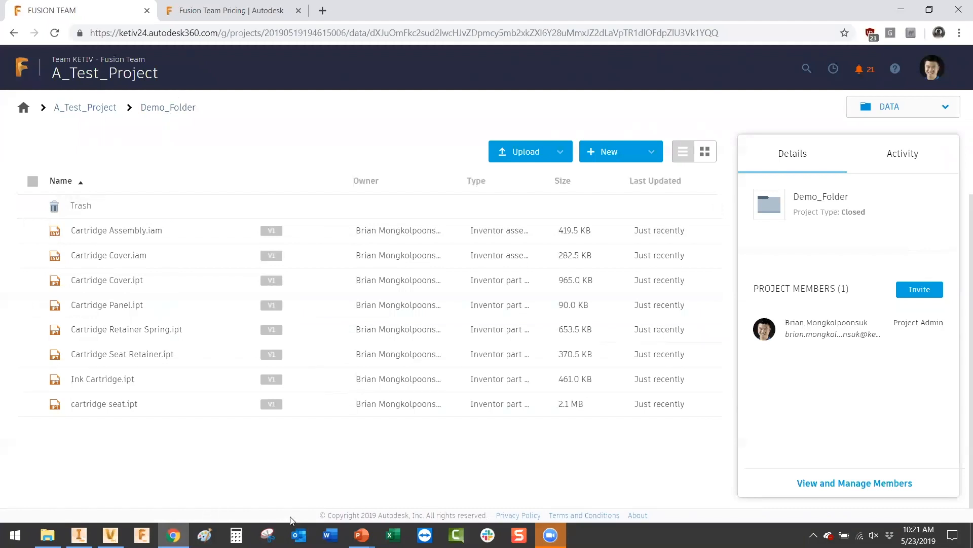
Step: Upload Rectangular_Prism.ipt from Vault to the New Definition 3 (Demo_Folder) cloud destination
mouse_move(118, 528)
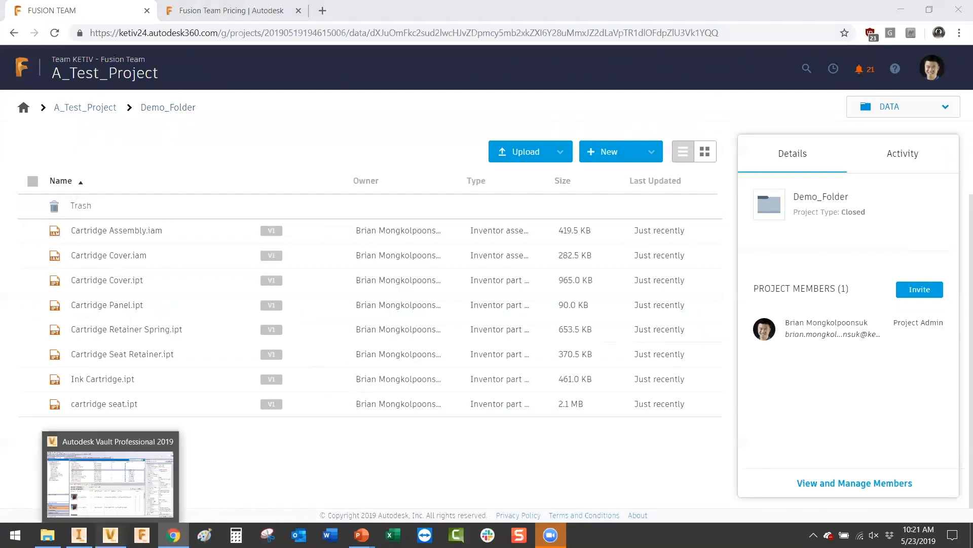
click(147, 507)
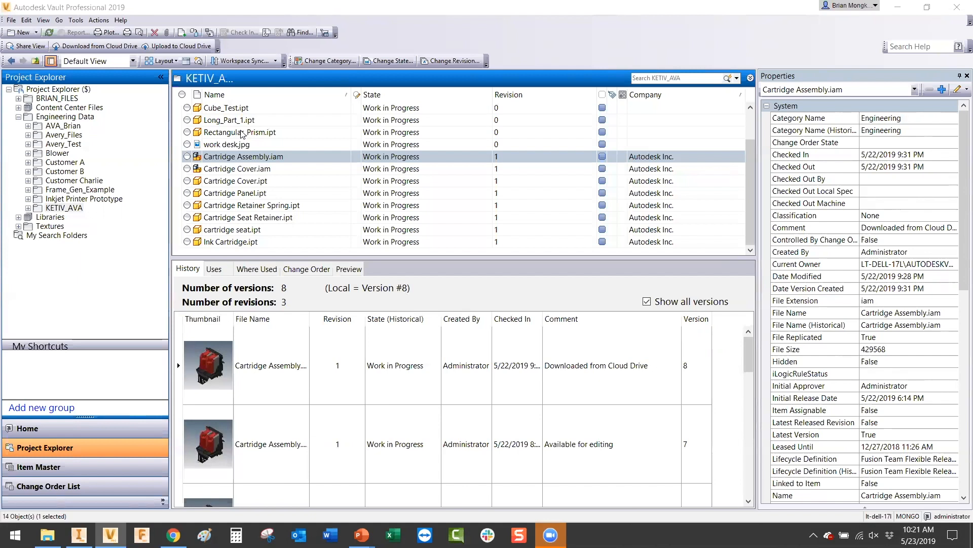
click(243, 133)
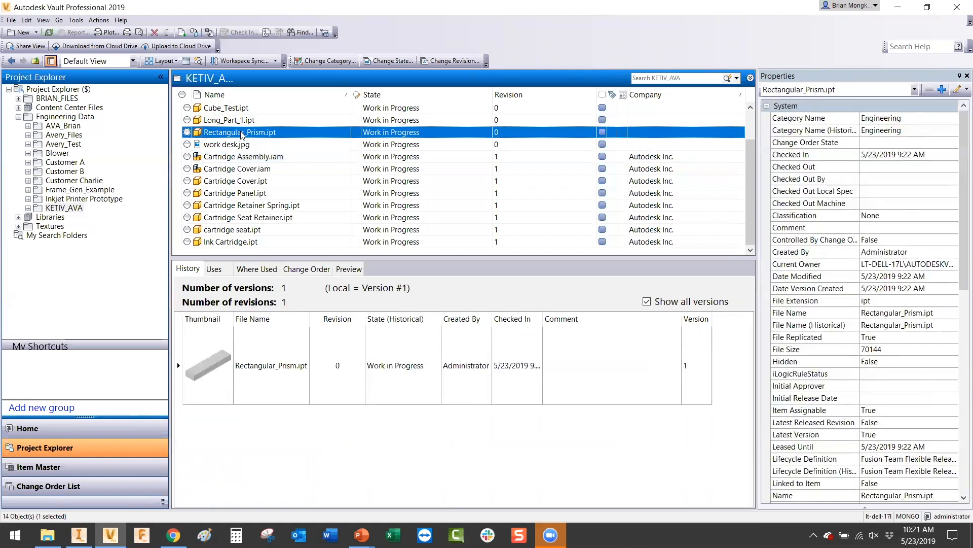
click(183, 46)
click(315, 270)
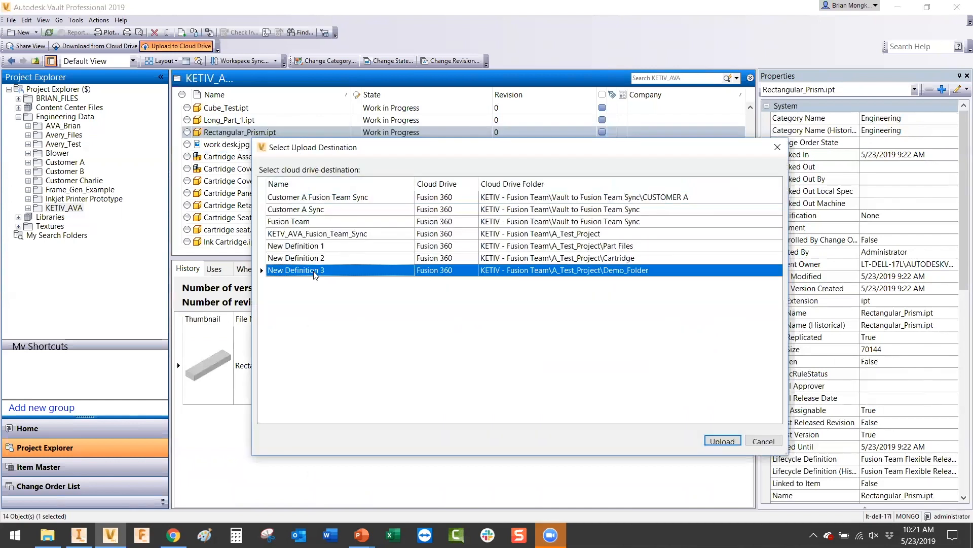
click(724, 440)
click(814, 535)
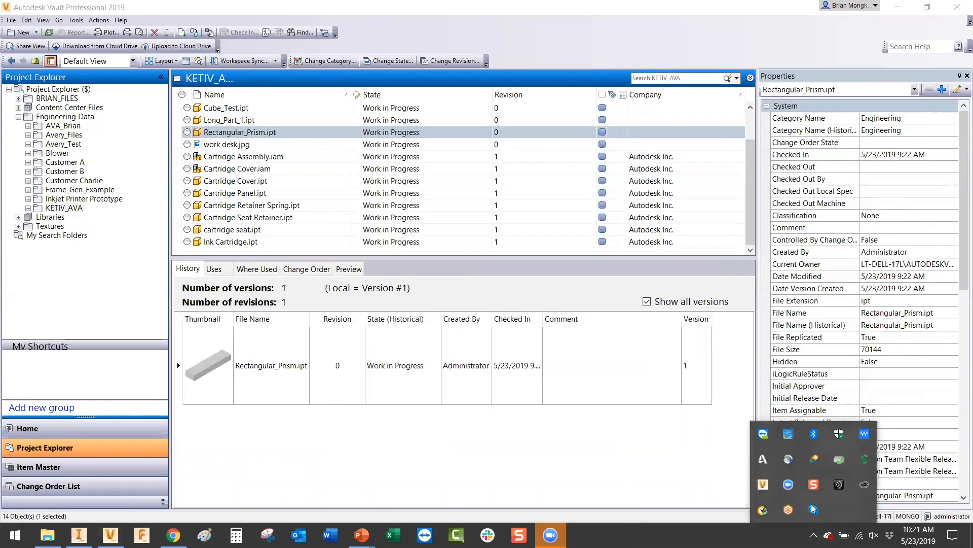
Step: Pause and resume the Job Processor to process the upload, then minimize it and Vault
double_click(767, 488)
click(243, 183)
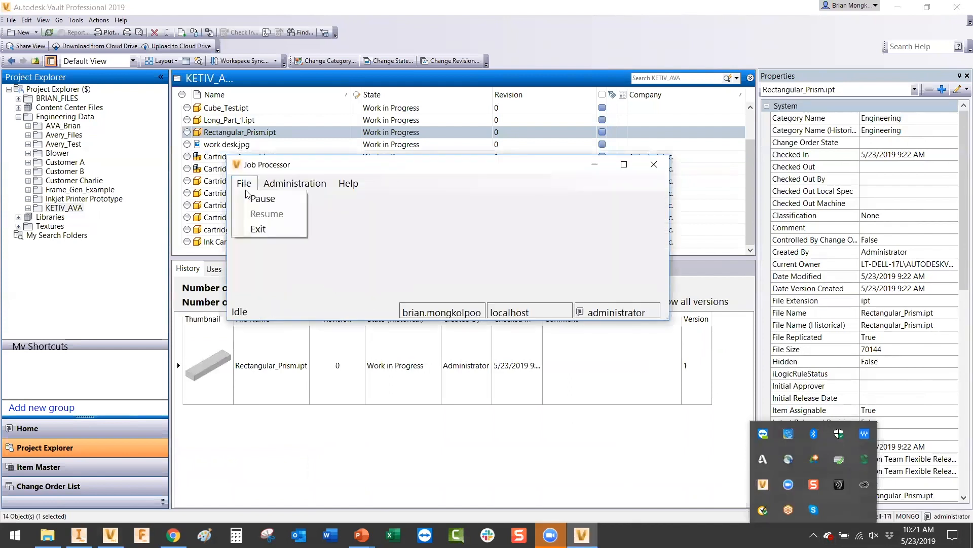
click(261, 199)
click(244, 183)
click(264, 214)
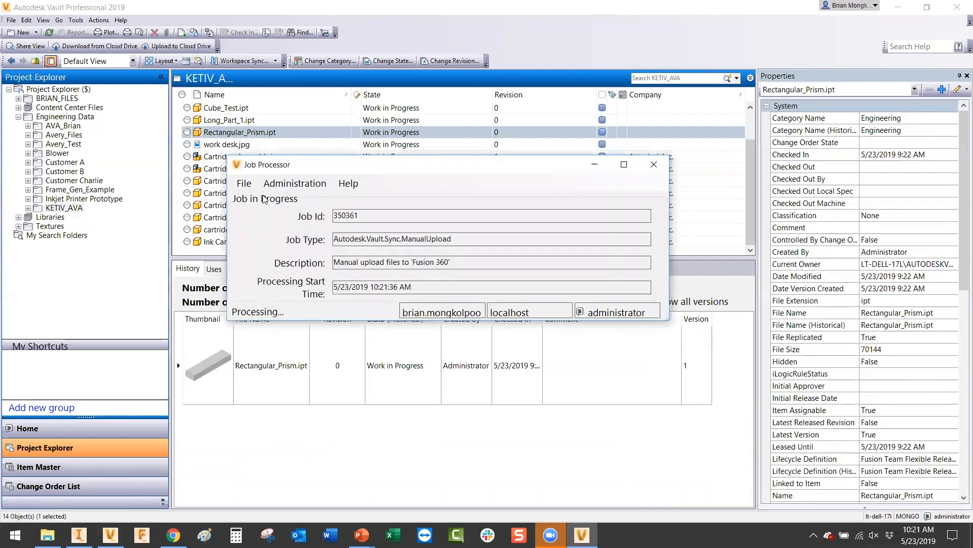
click(596, 165)
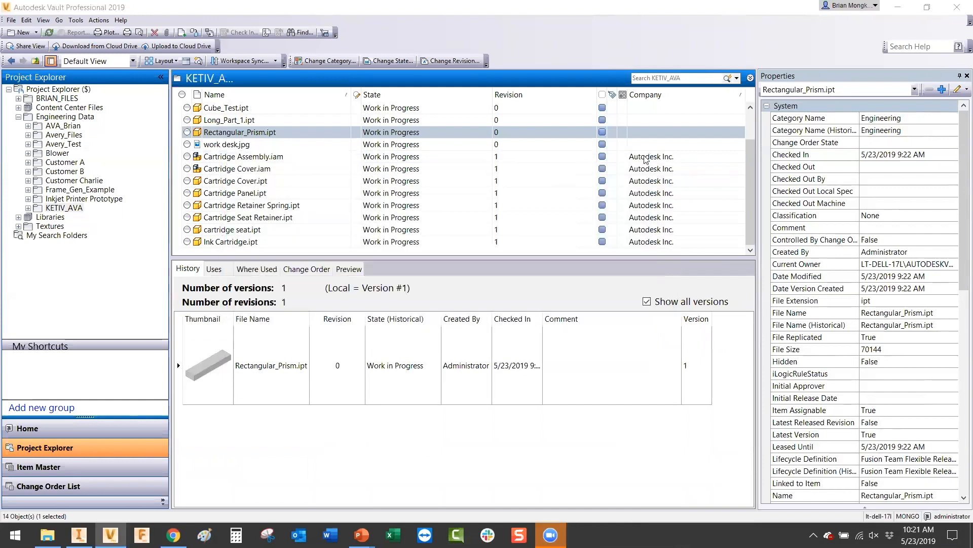
click(900, 7)
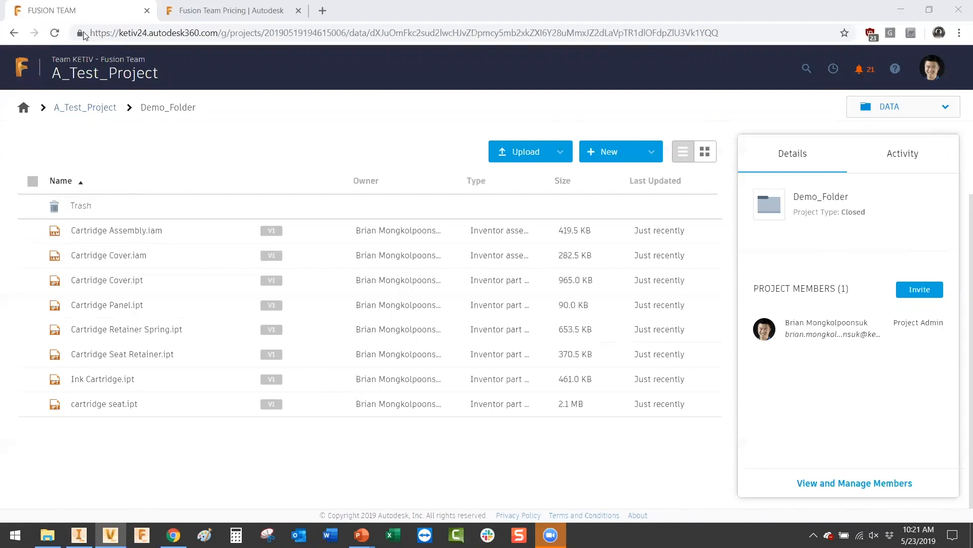
Step: Reload Demo_Folder and open Rectangular_Prism.ipt in Inventor via Edit on Desktop and Desktop Connector
click(56, 33)
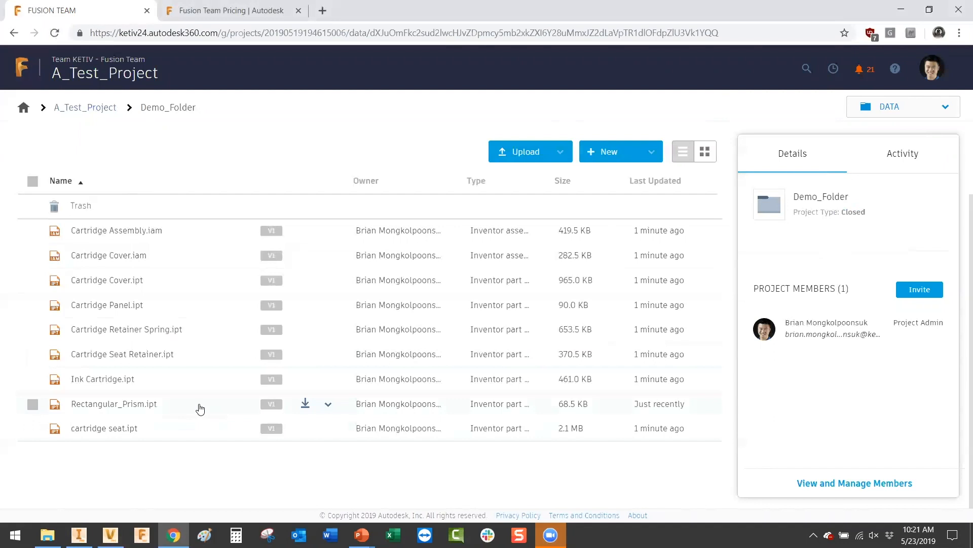
click(199, 409)
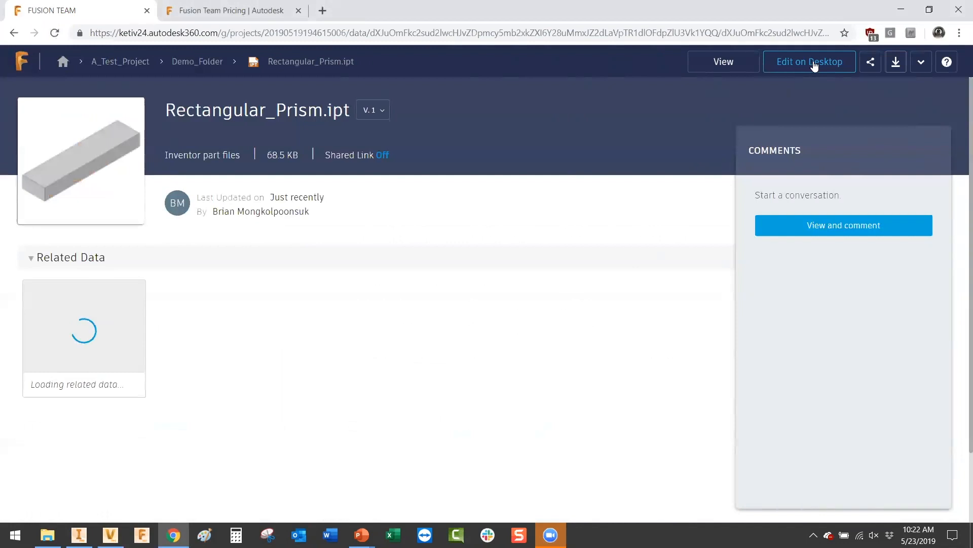
click(814, 64)
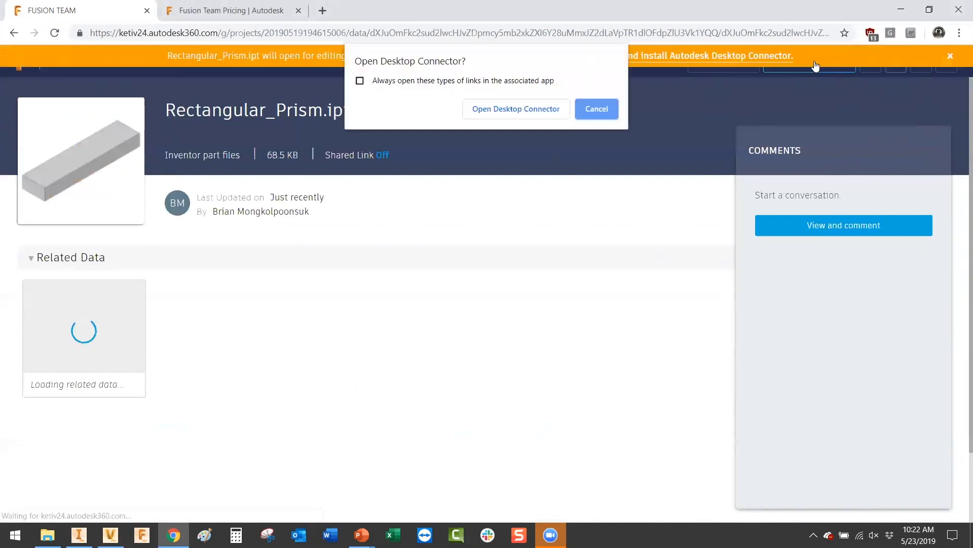
click(499, 110)
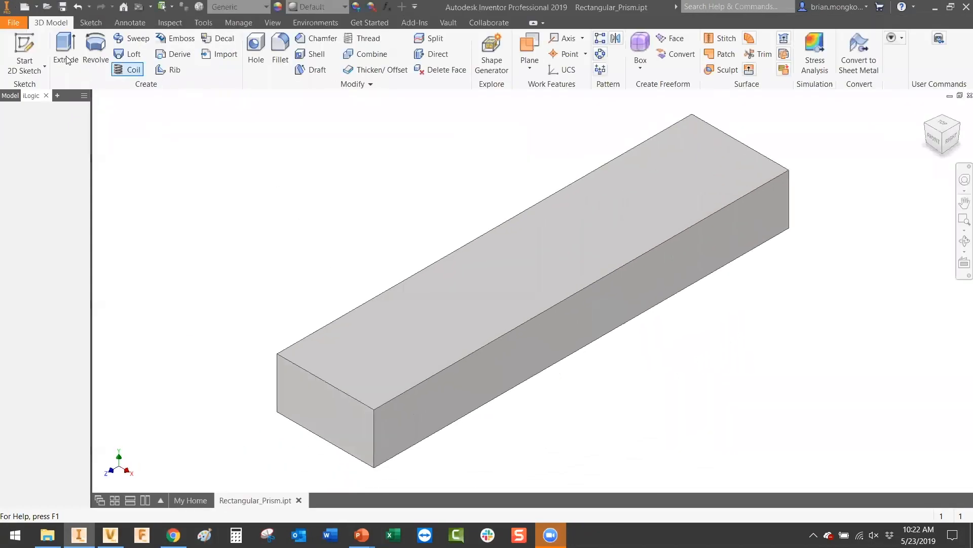
Step: Sketch a circle on the prism's top face and extrude it 1 in as a joined cylinder
click(24, 51)
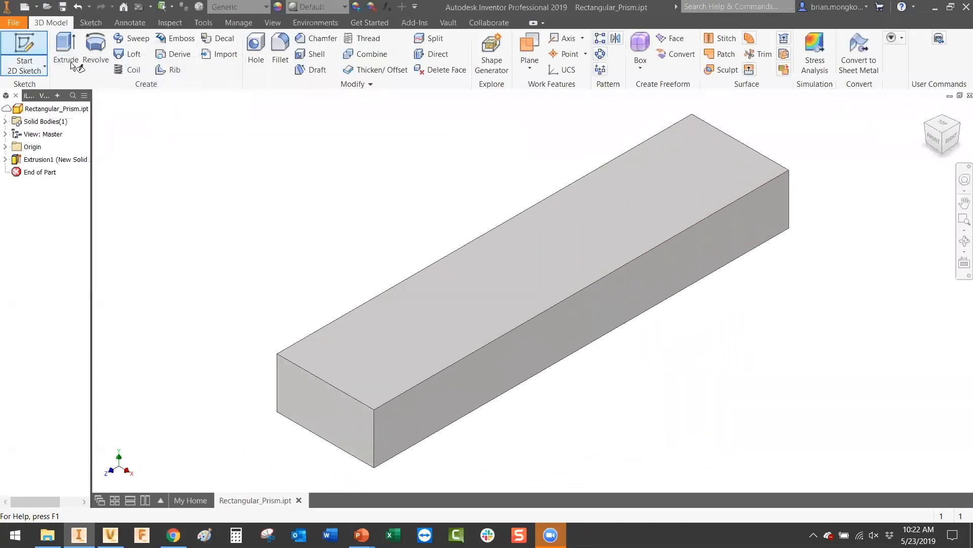
click(459, 307)
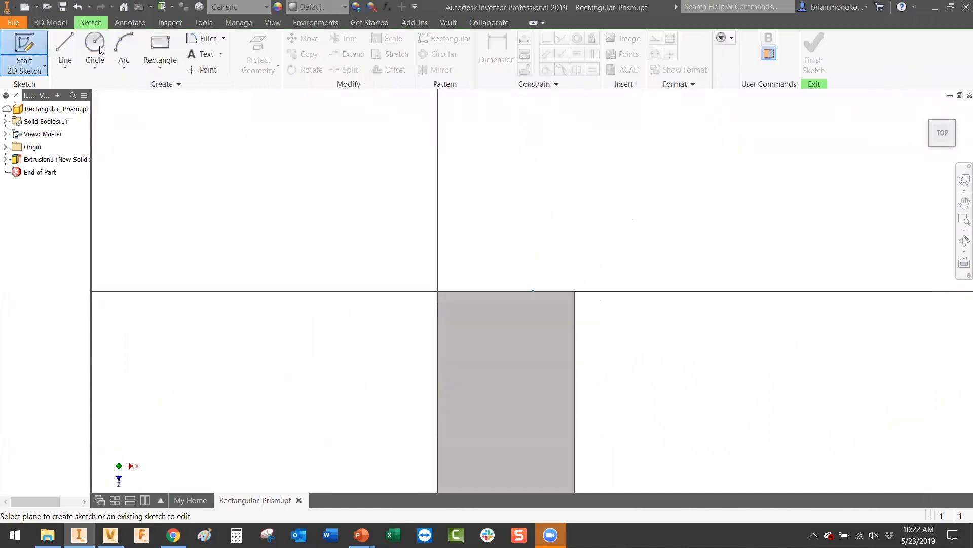
click(95, 48)
click(481, 361)
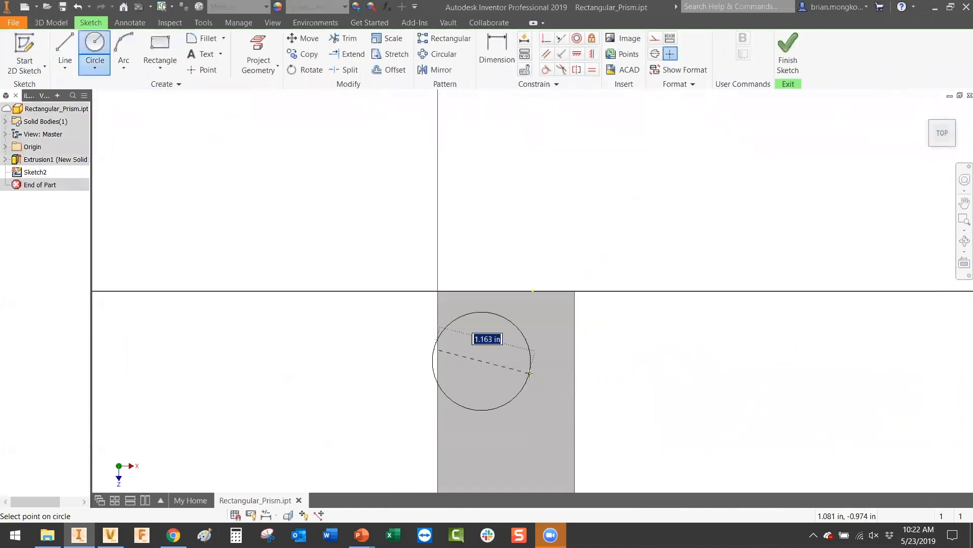
click(505, 361)
key(e)
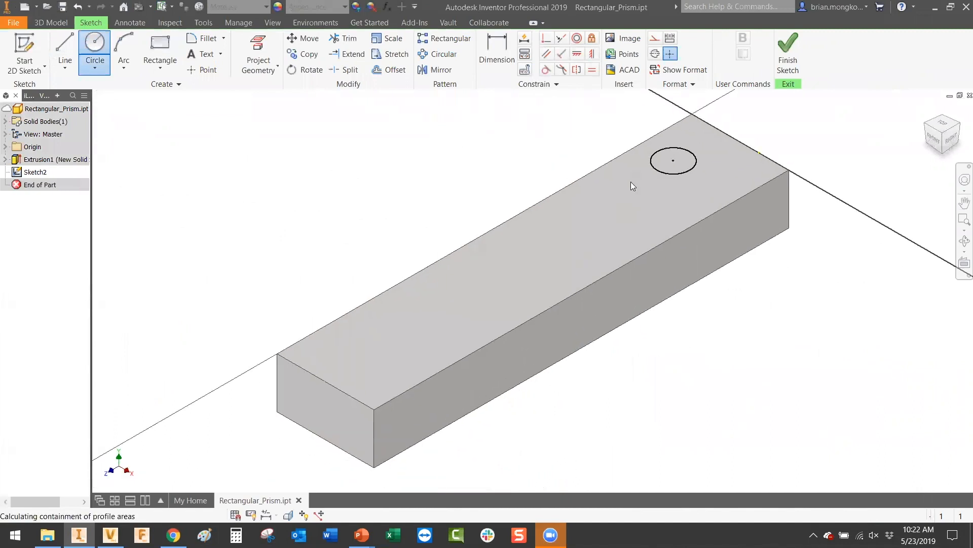
click(222, 246)
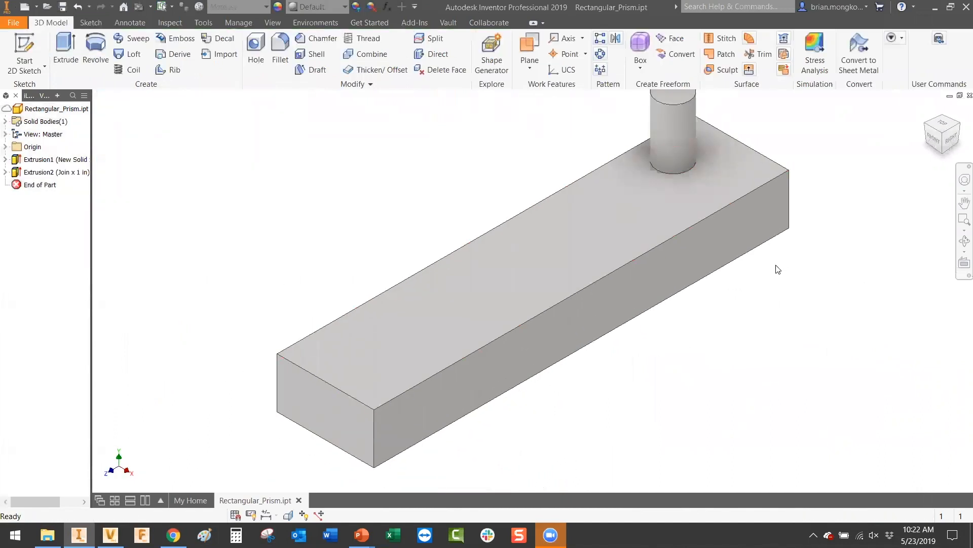
click(13, 22)
Step: Save the part as Rectangular_Prism.ipt in Demo_Folder, skipping file numbering and replacing the existing copy
click(42, 153)
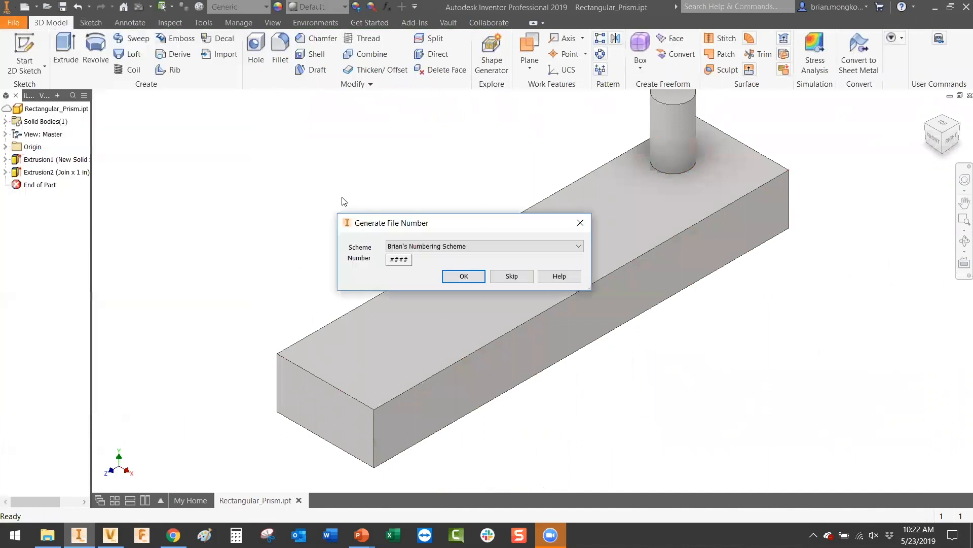
click(506, 277)
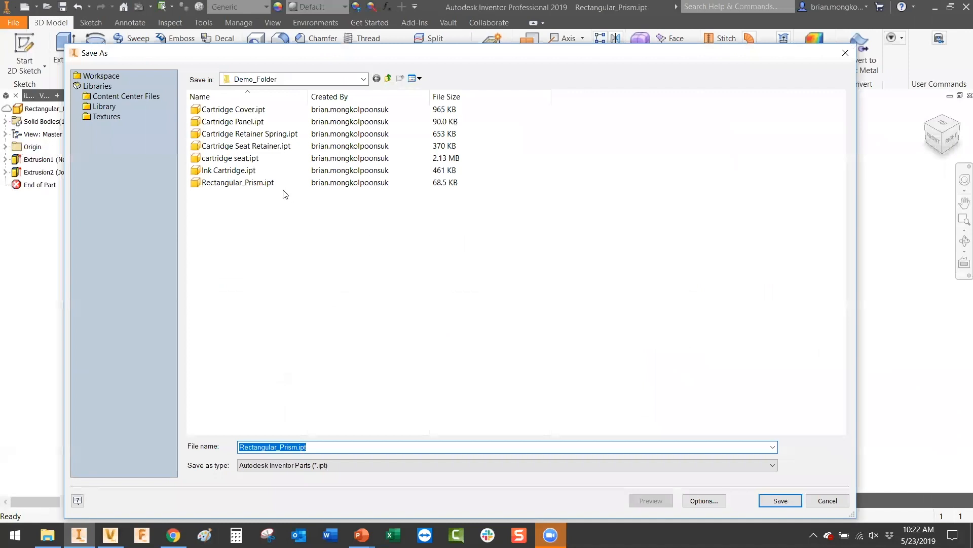
click(363, 79)
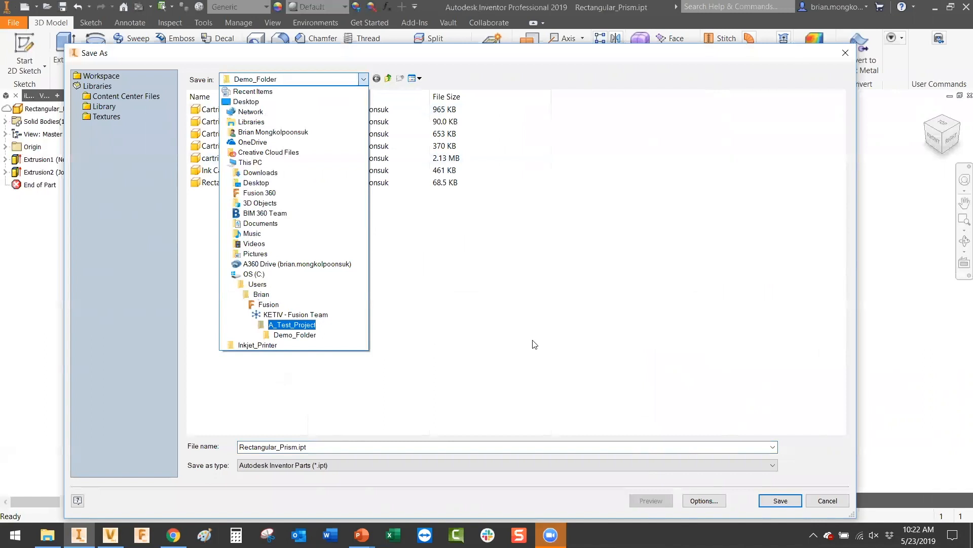
click(780, 502)
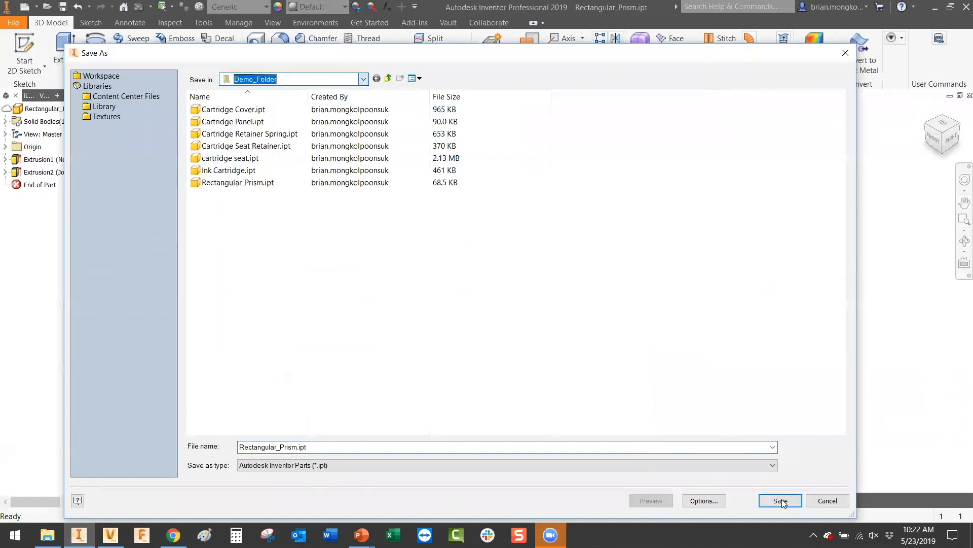
click(780, 502)
click(513, 272)
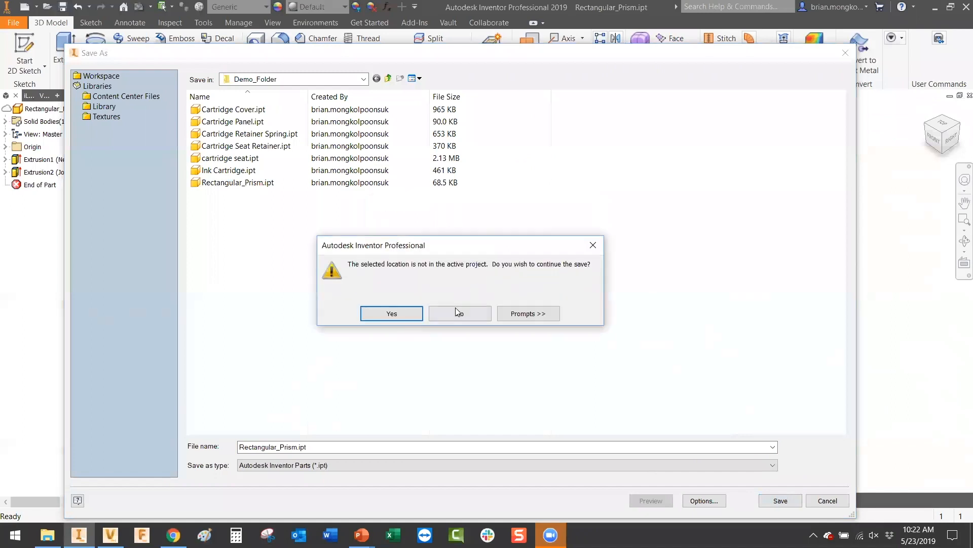
click(414, 315)
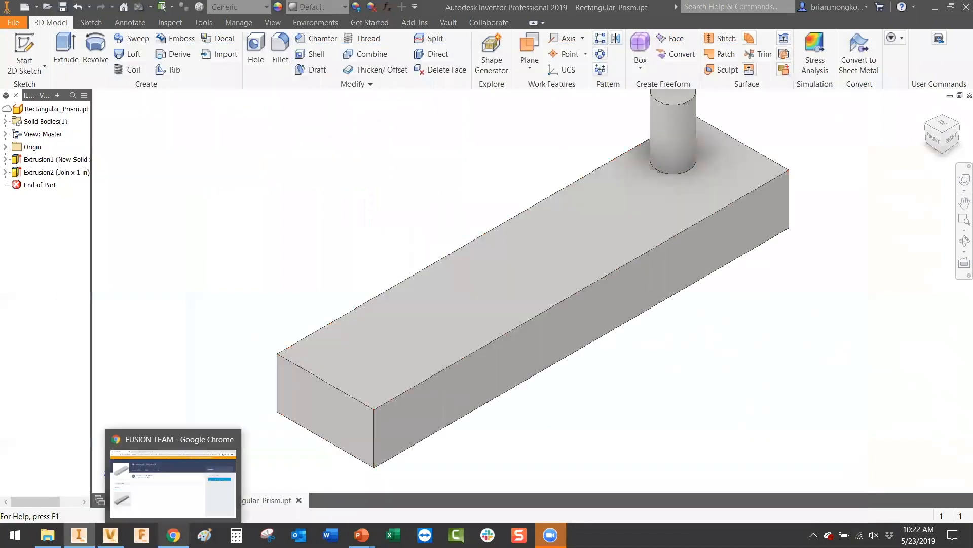
click(172, 535)
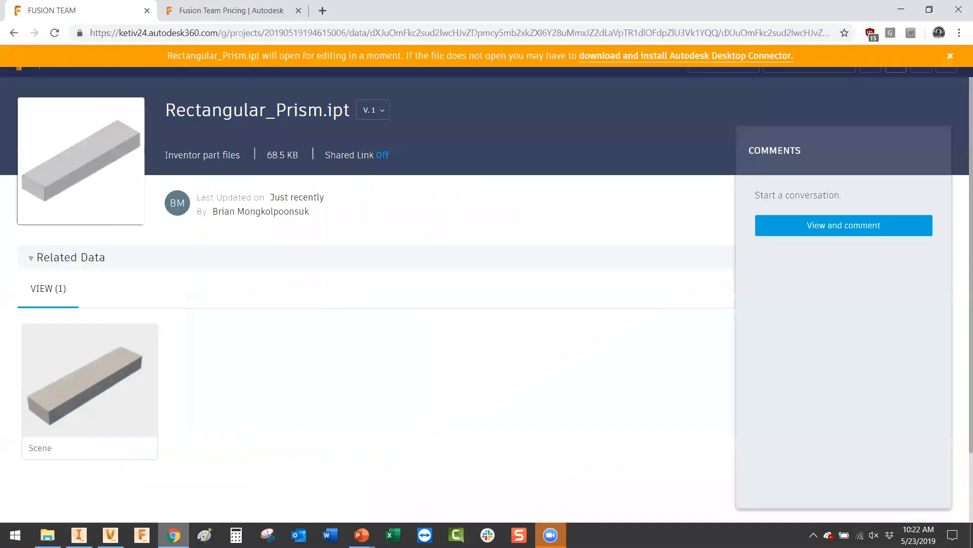
Step: Refresh the Fusion Team page to confirm Rectangular_Prism.ipt is at version 2, then return to Vault
click(951, 56)
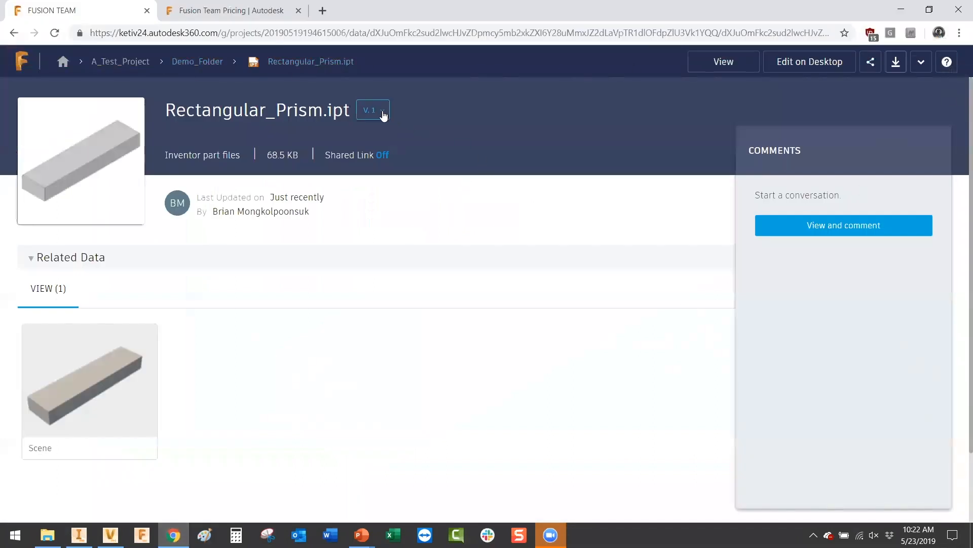
click(54, 33)
click(55, 33)
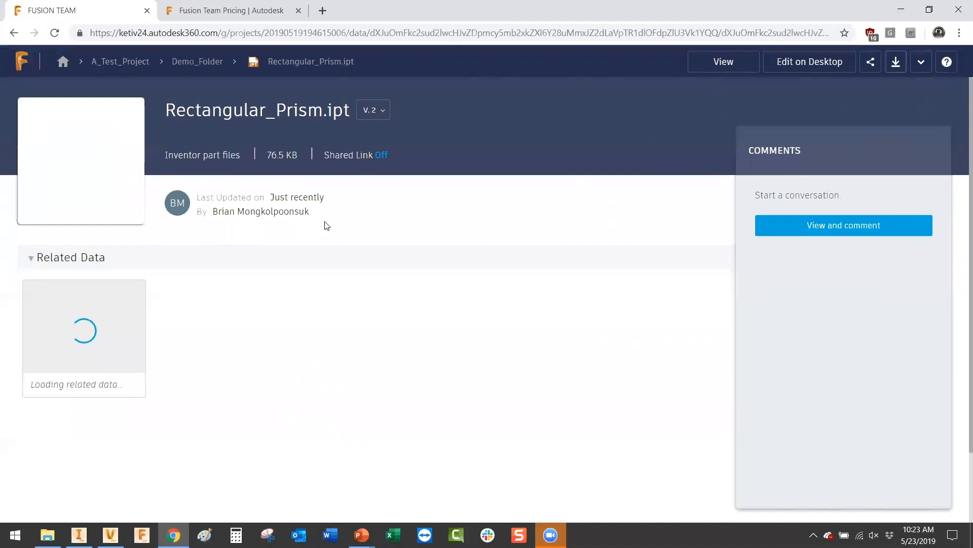
click(385, 116)
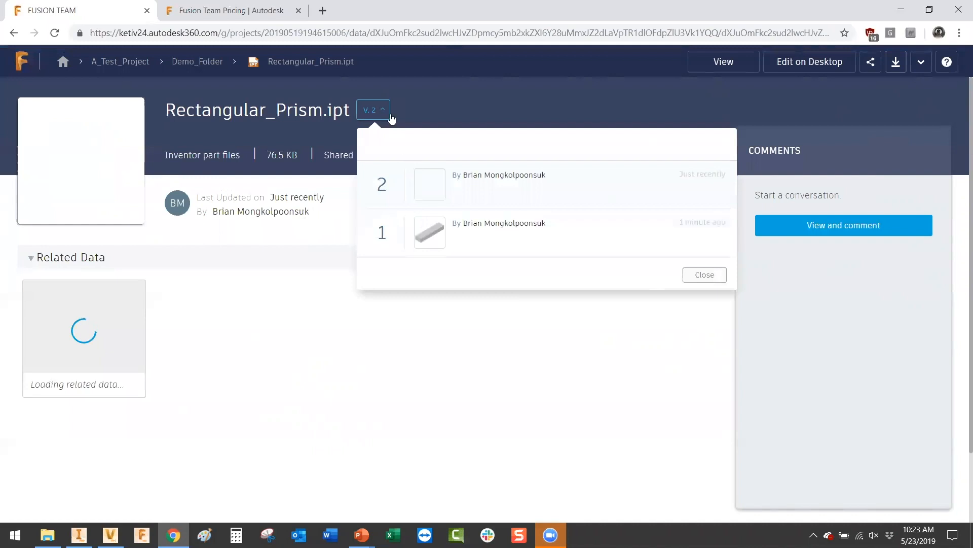
click(381, 110)
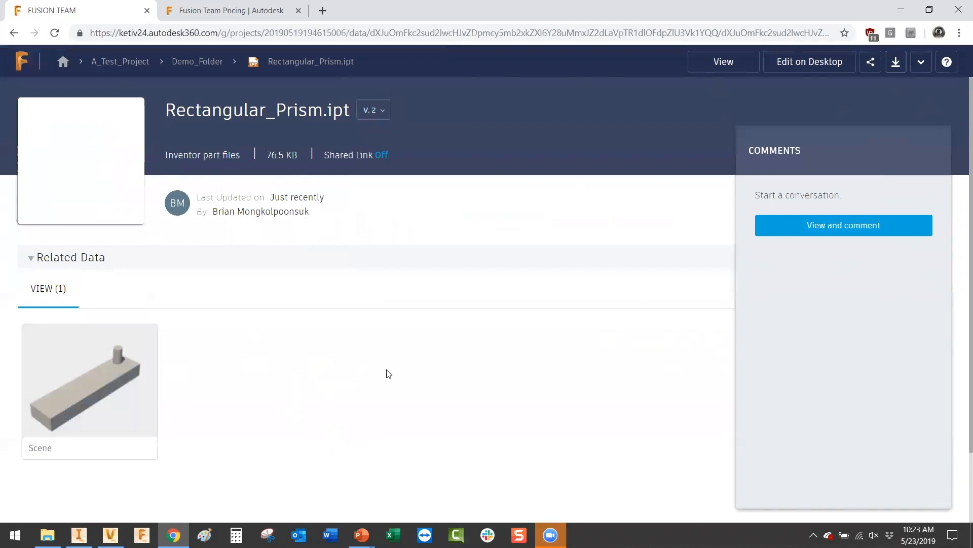
mouse_move(110, 535)
click(125, 512)
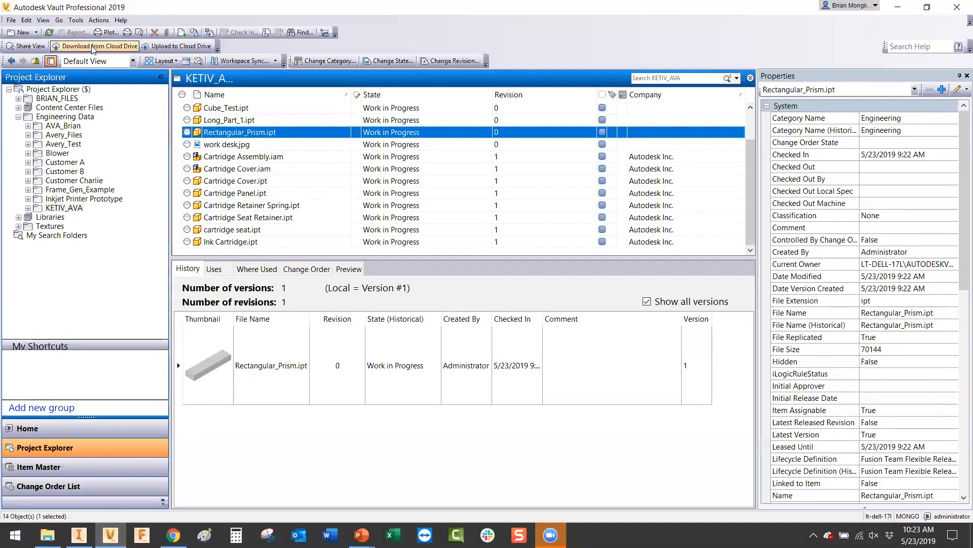
Step: Download Rectangular_Prism.ipt from the New Definition 3 cloud location's Demo_Folder into Vault
click(94, 47)
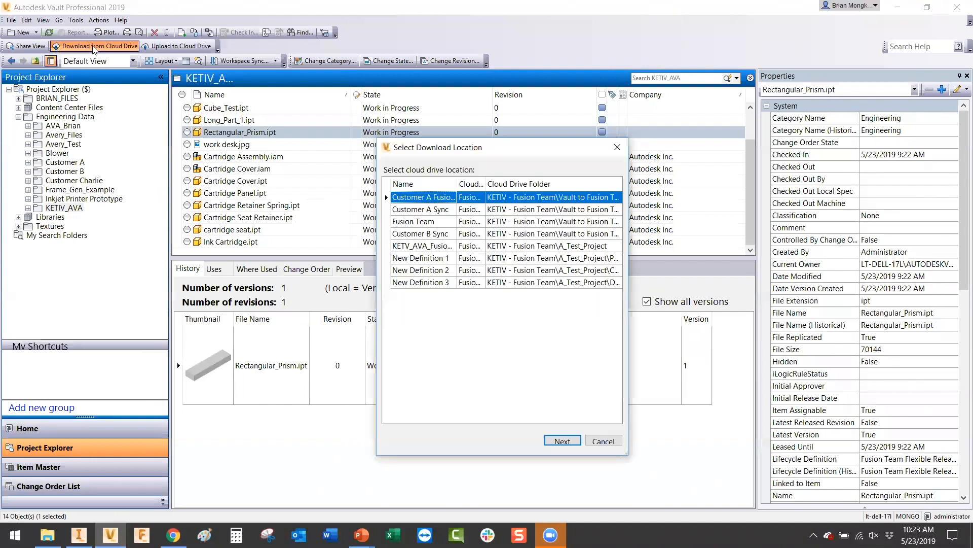
click(435, 284)
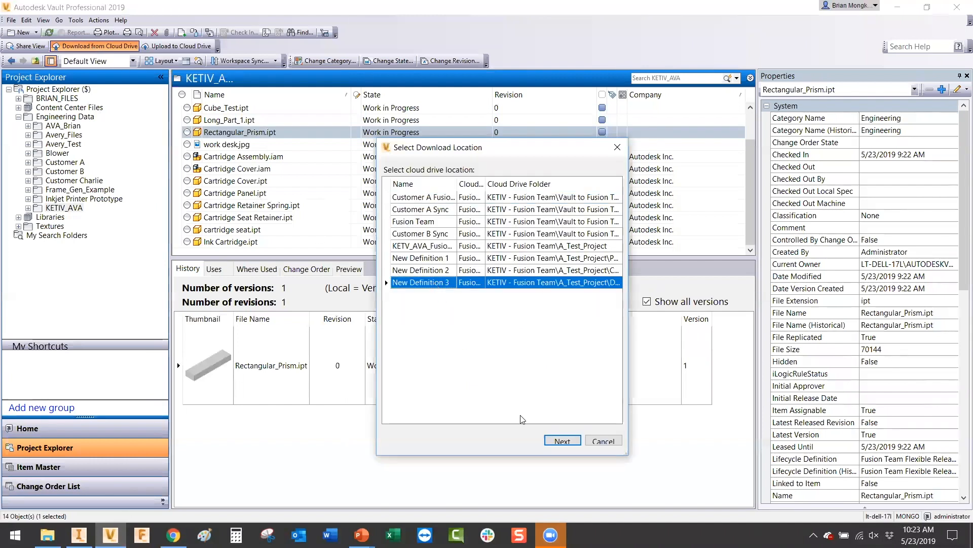
click(563, 440)
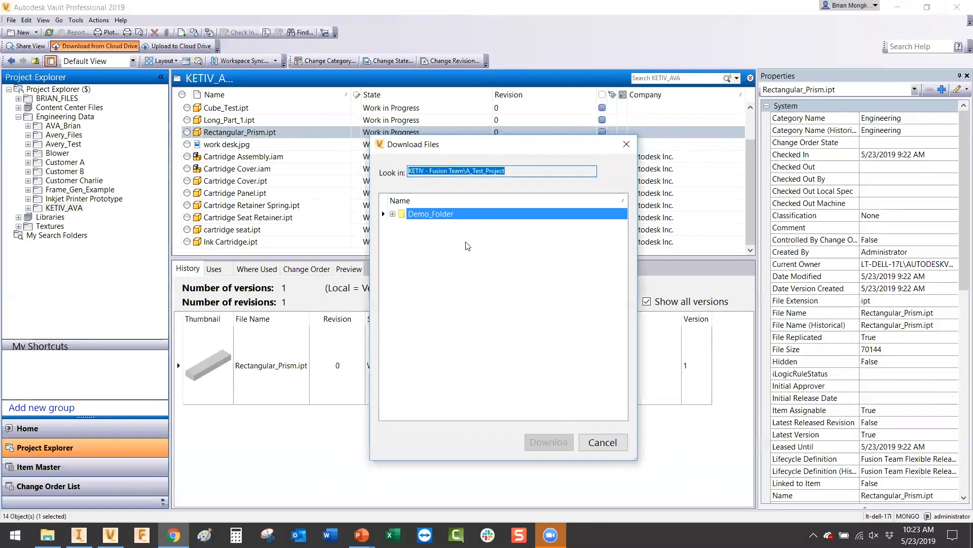
click(393, 214)
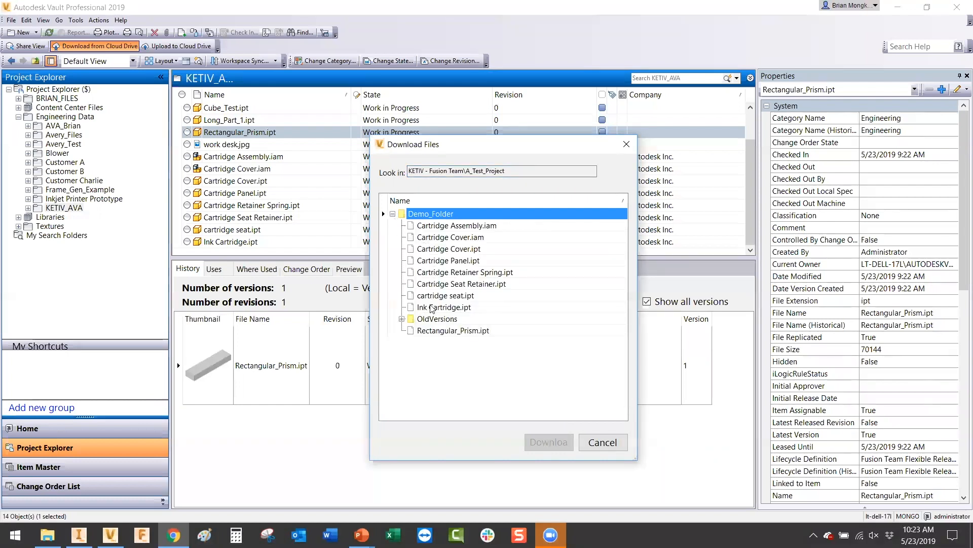
click(440, 331)
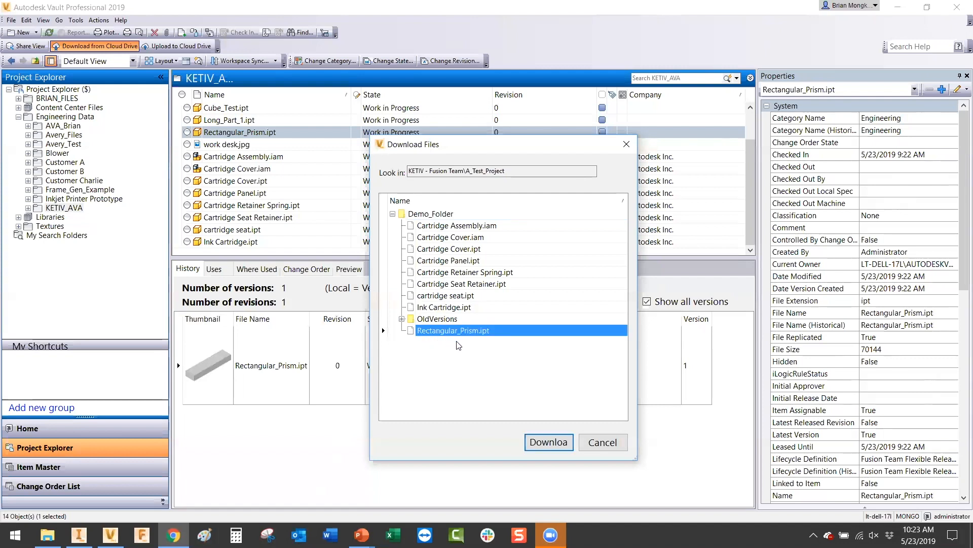
click(549, 442)
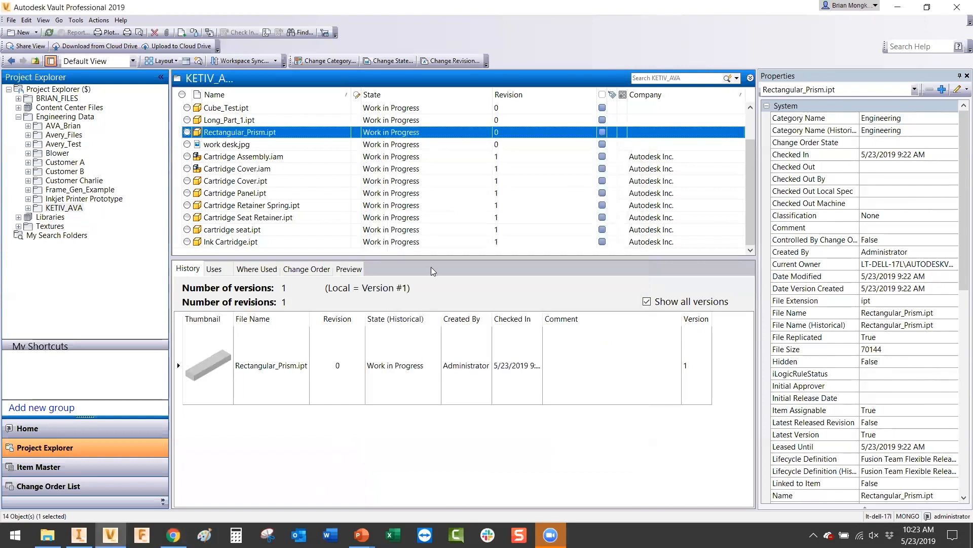
Step: Pause and resume Job Processor to run the queued download, then refresh Vault to list version 2
click(813, 535)
double_click(763, 484)
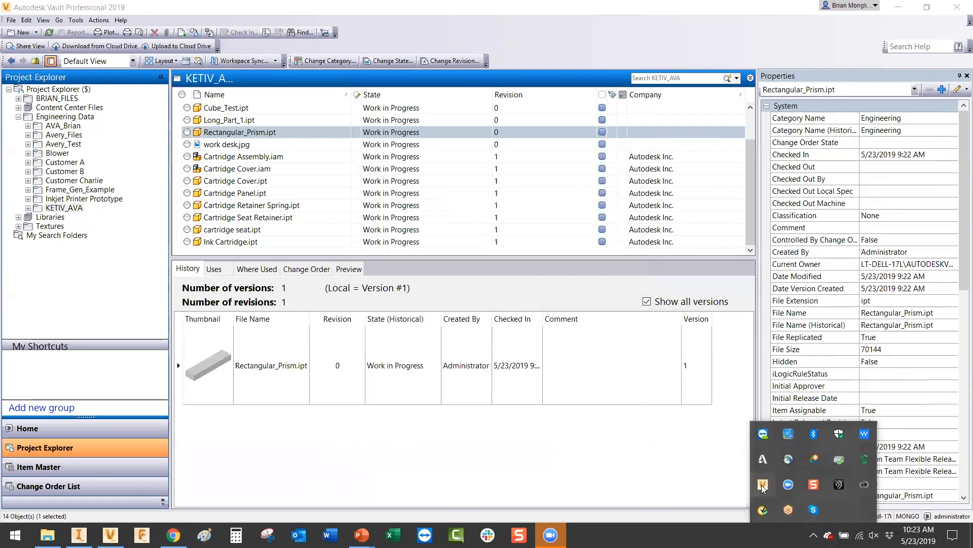
click(242, 185)
click(249, 199)
click(241, 185)
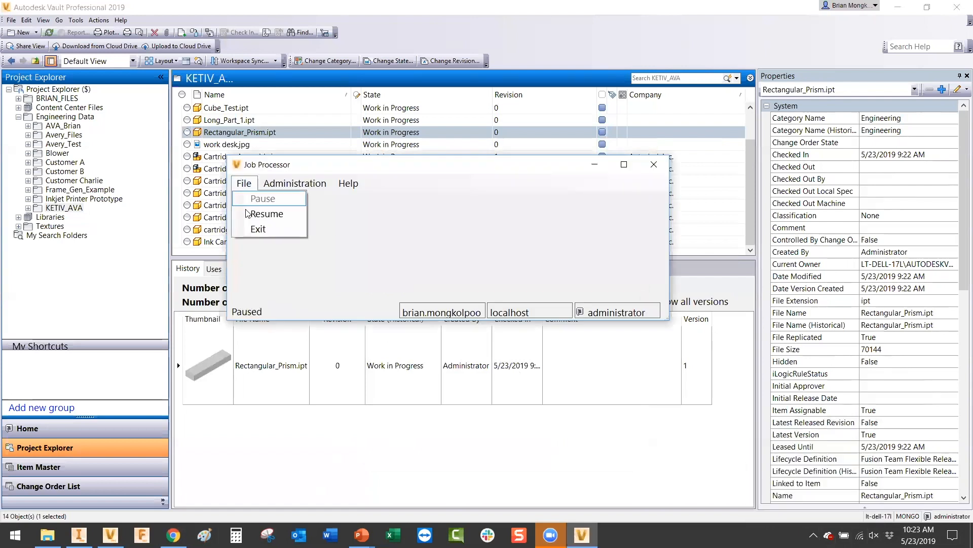
click(252, 213)
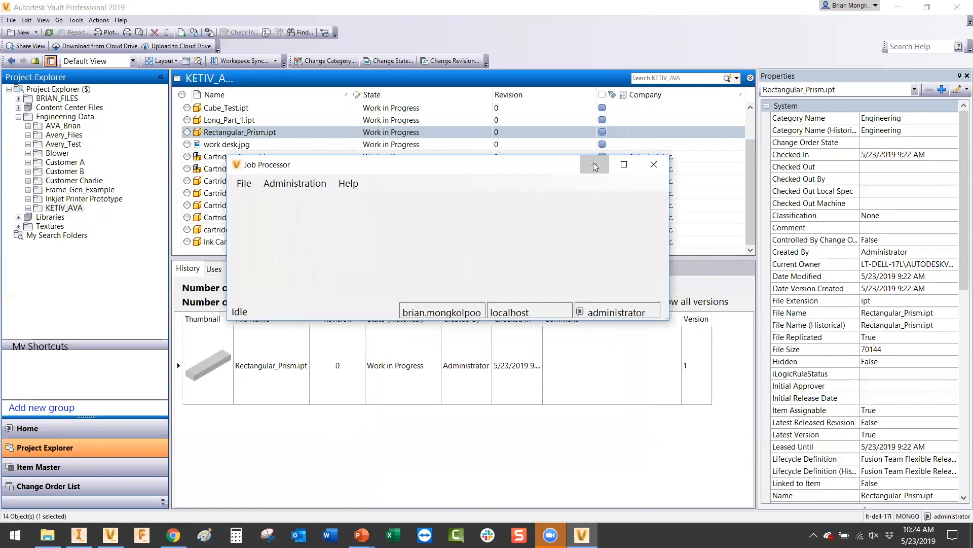
click(596, 167)
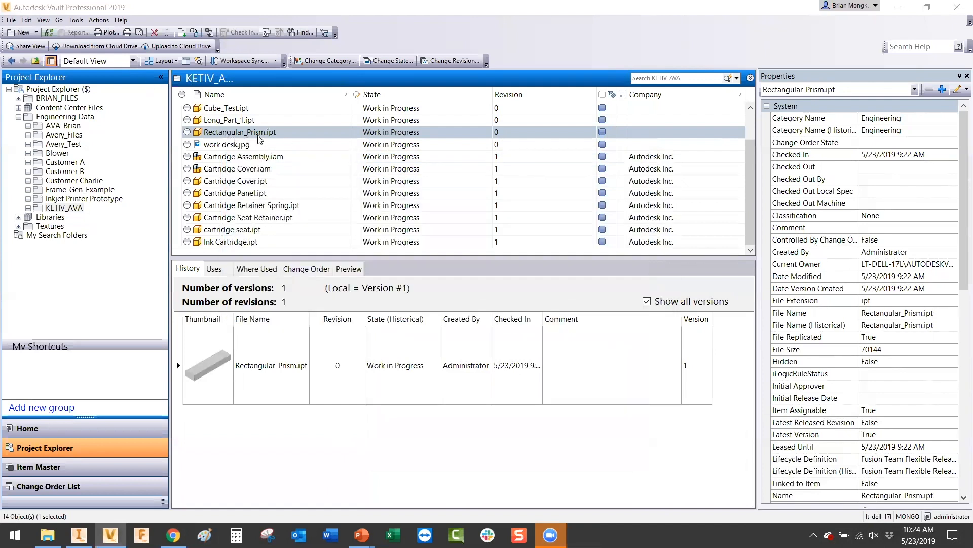
click(49, 31)
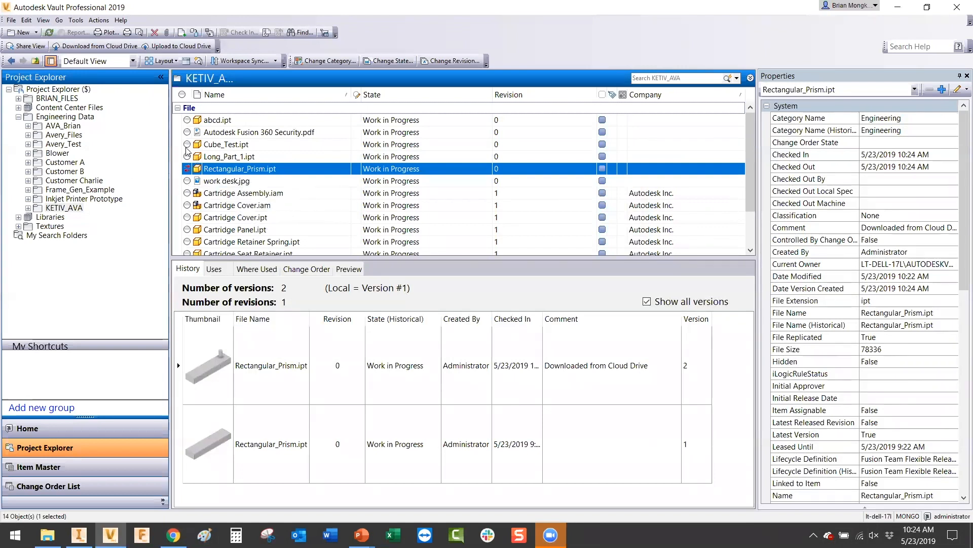
Step: Get version 2 of Rectangular_Prism.ipt as the local copy, then bring up the PowerPoint Recap slide
right_click(227, 169)
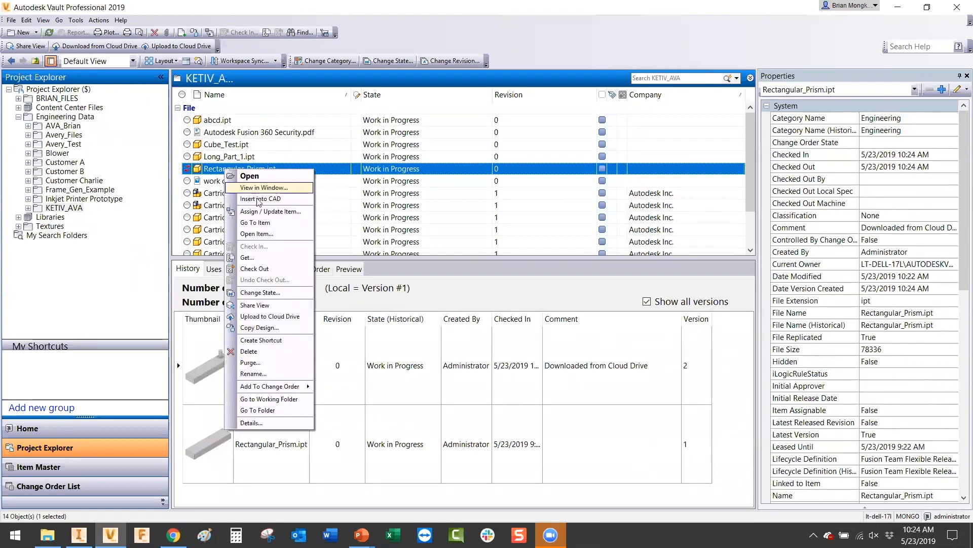
click(268, 258)
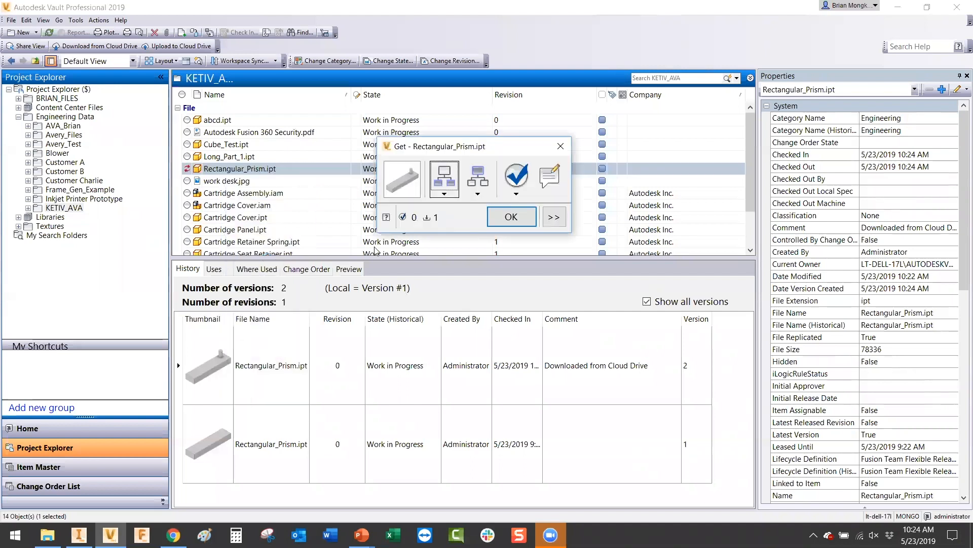
click(481, 220)
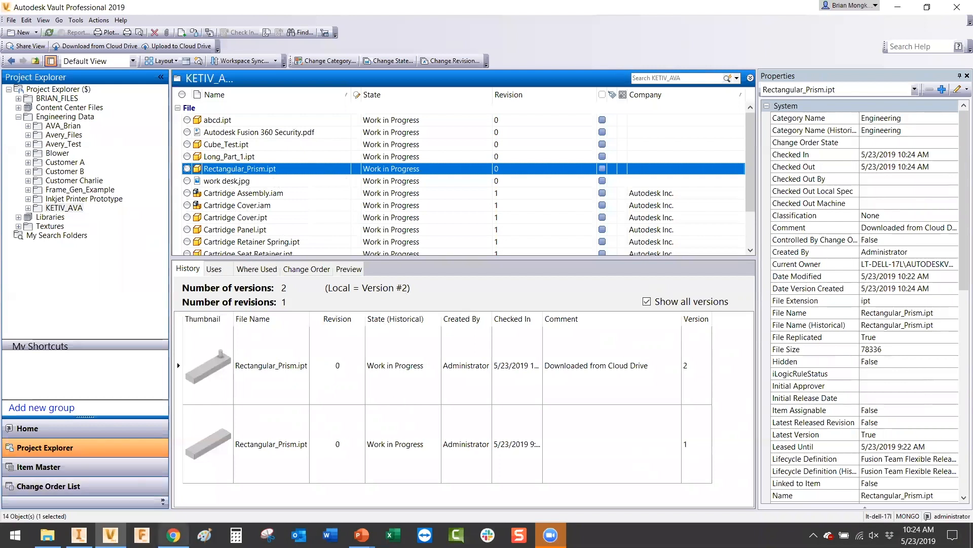
click(361, 534)
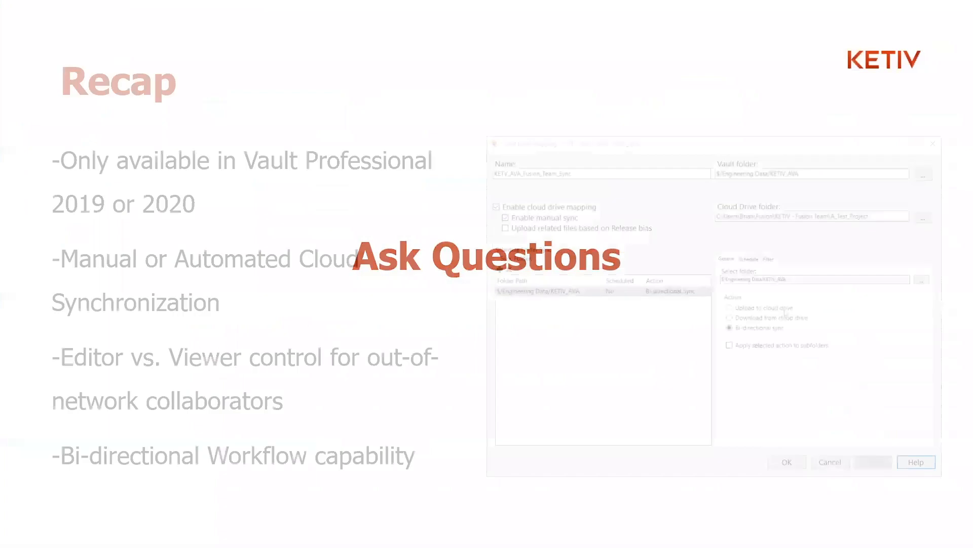